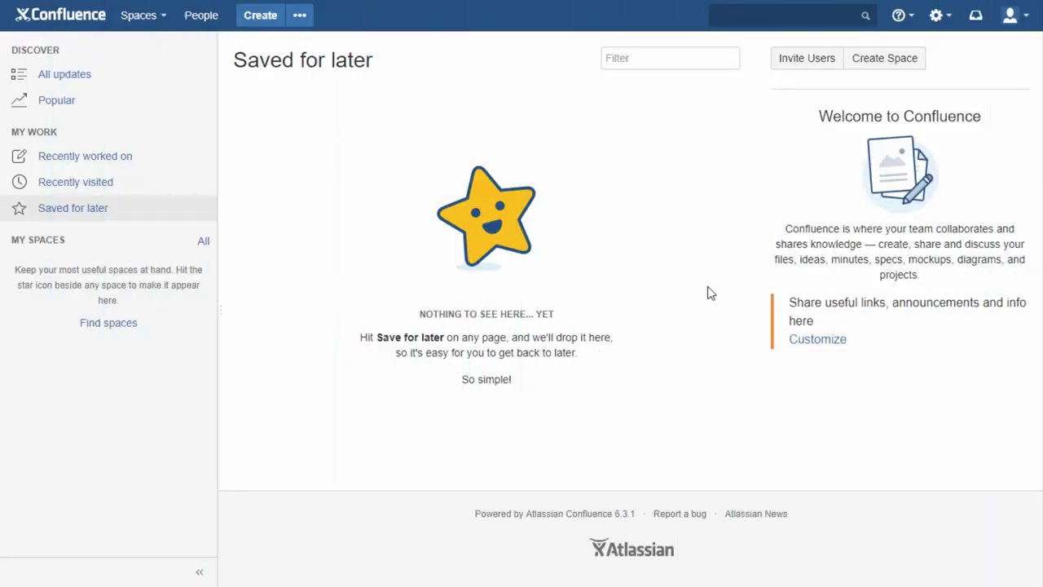
Step: Open General Configuration and confirm administrator access with the admin password
left_click(940, 15)
left_click(913, 64)
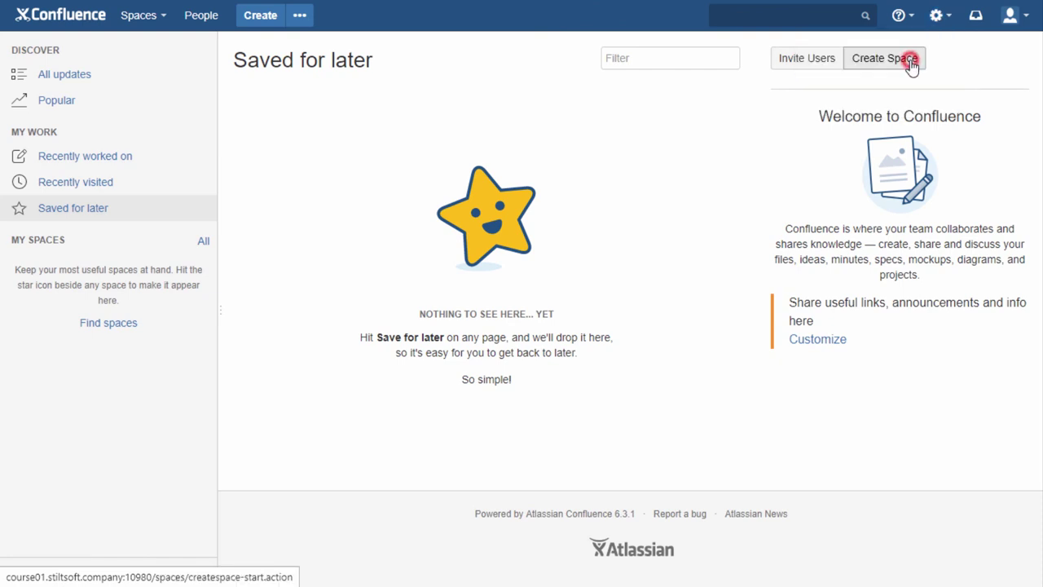
key("Return")
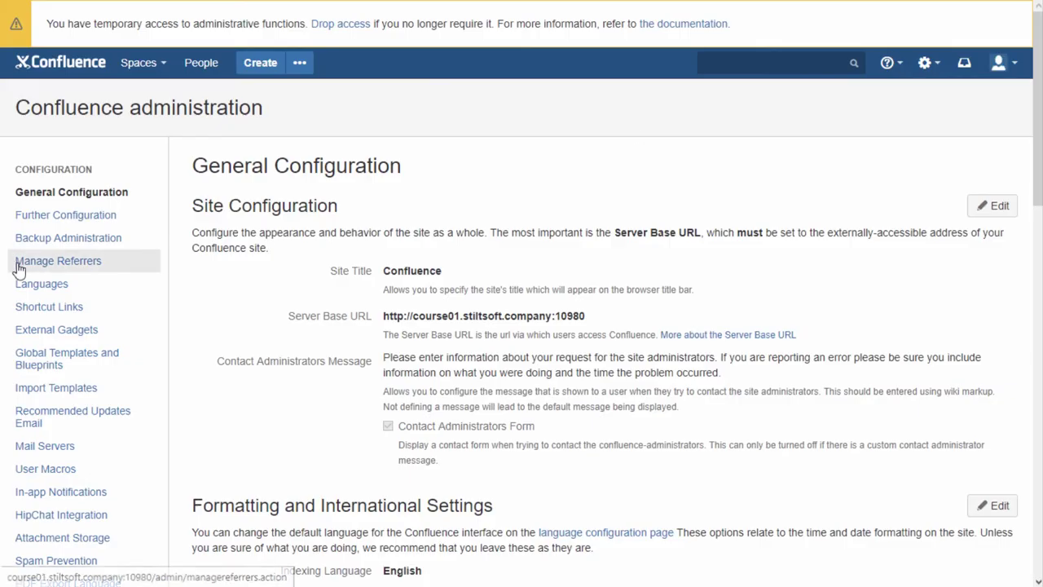
Step: Open Security Configuration from the sidebar and switch it into edit mode
scroll(16, 267, "down", 6)
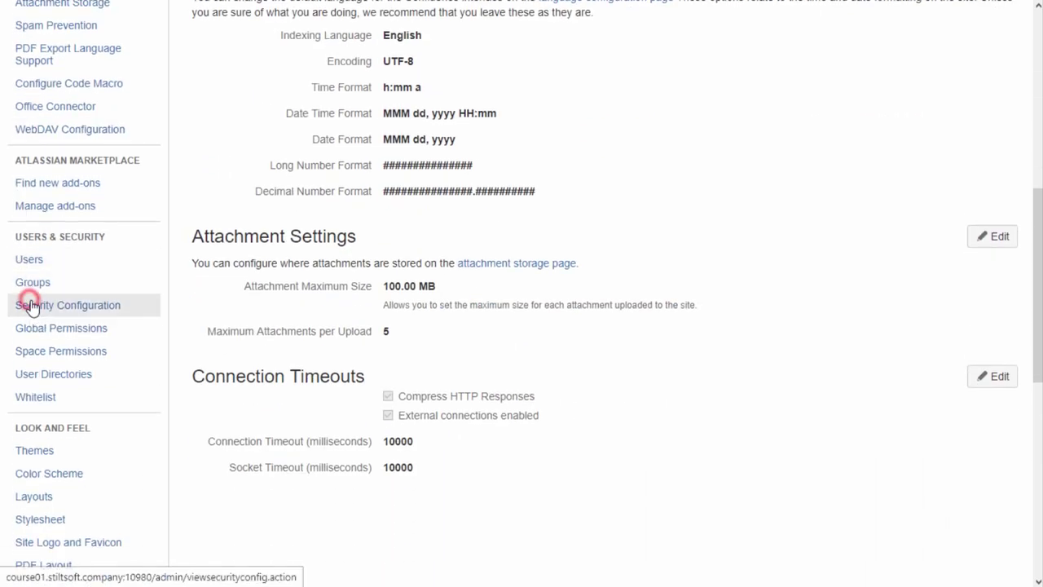
left_click(27, 304)
left_click(982, 214)
Step: Scroll down to the CAPTCHA on login section of the security settings
scroll(795, 269, "down", 5)
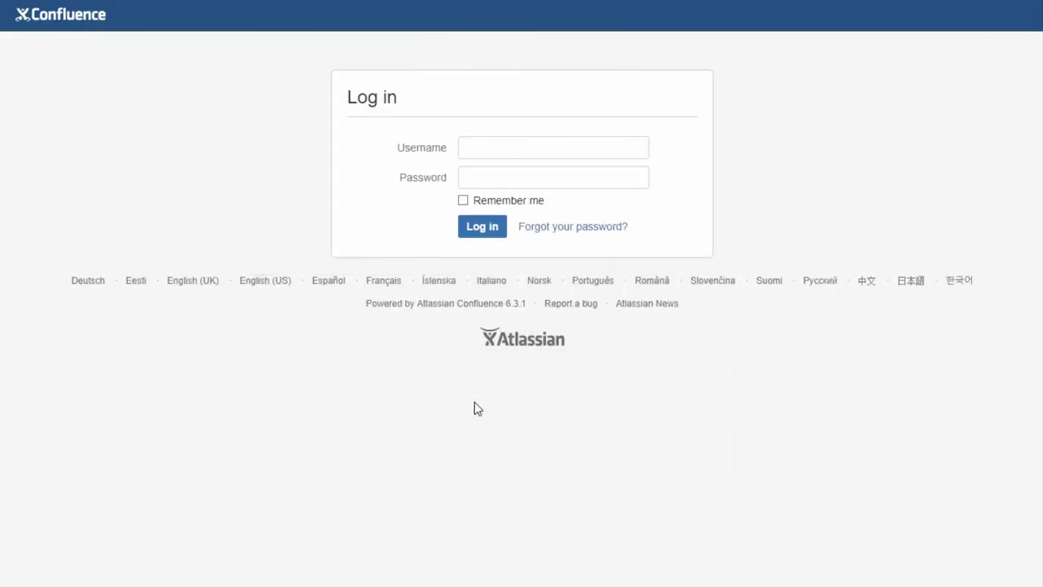
Step: Attempt a first login with the suggested username and a wrong password
left_click(494, 152)
type("js")
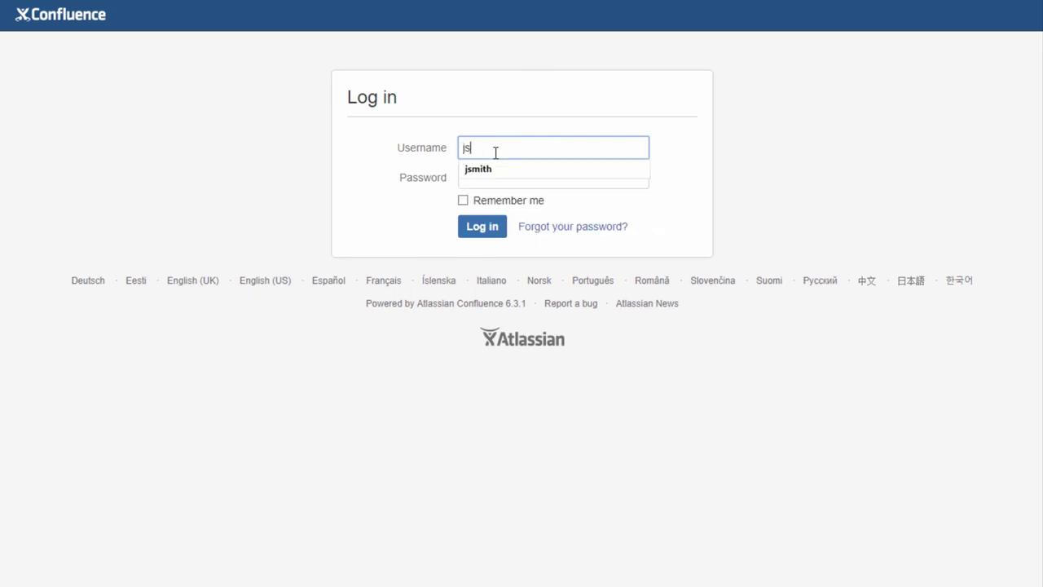
left_click(490, 167)
left_click(486, 173)
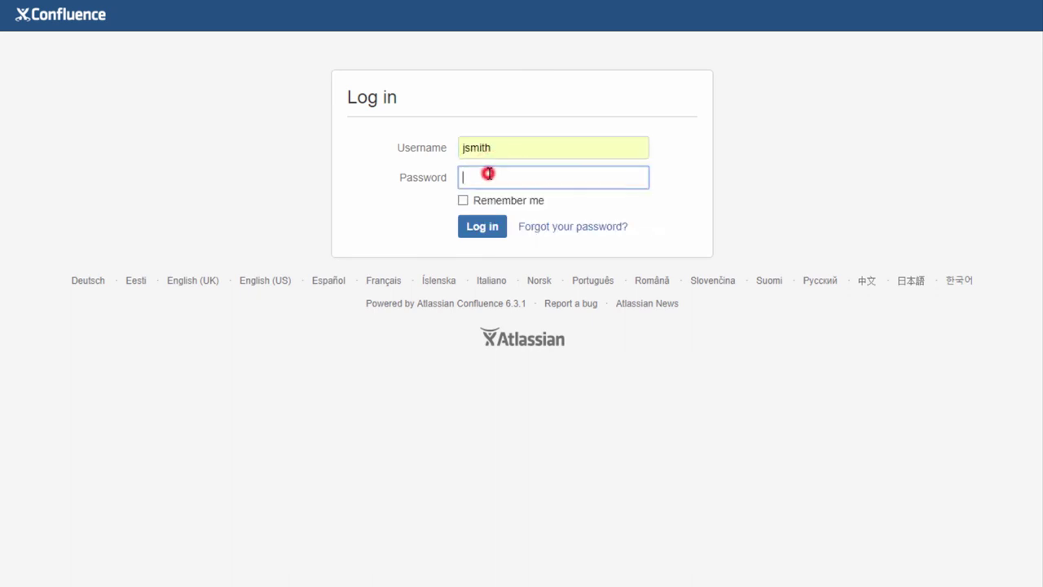
type("•••••")
left_click(477, 236)
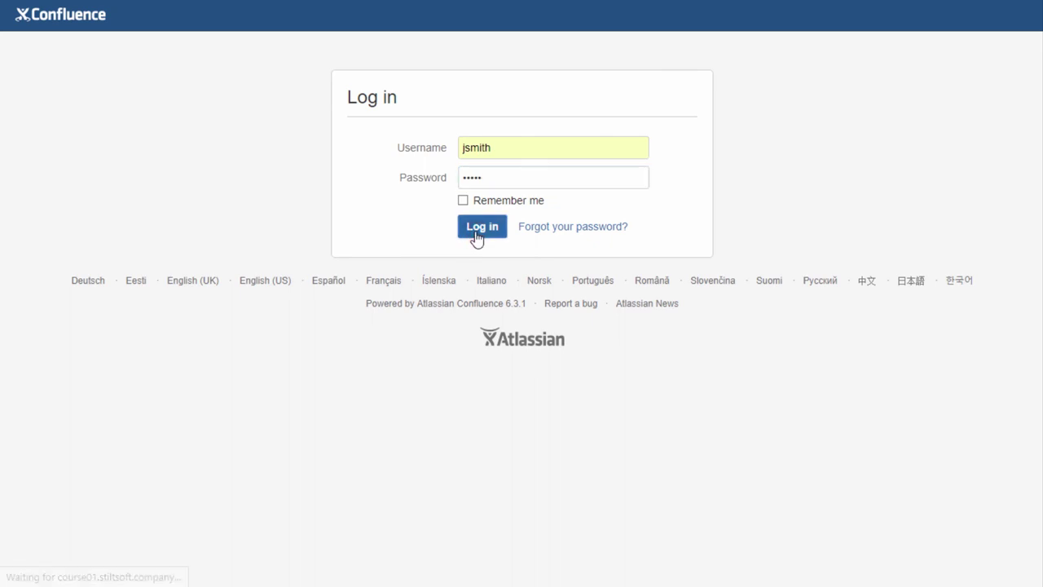
Step: Retry the login with another wrong password, then enter a third password
left_click(474, 279)
type("•••••••")
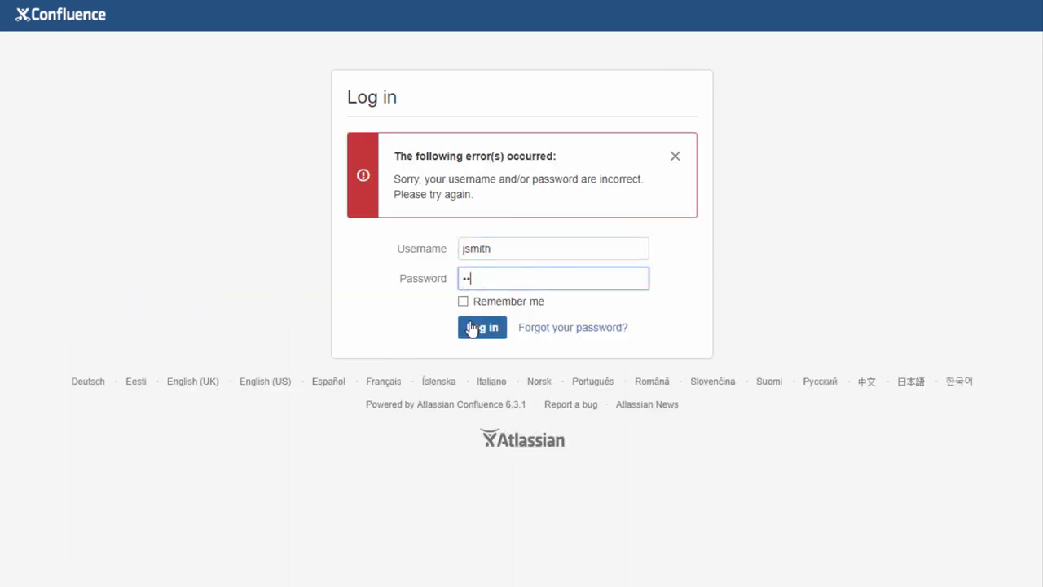
left_click(470, 337)
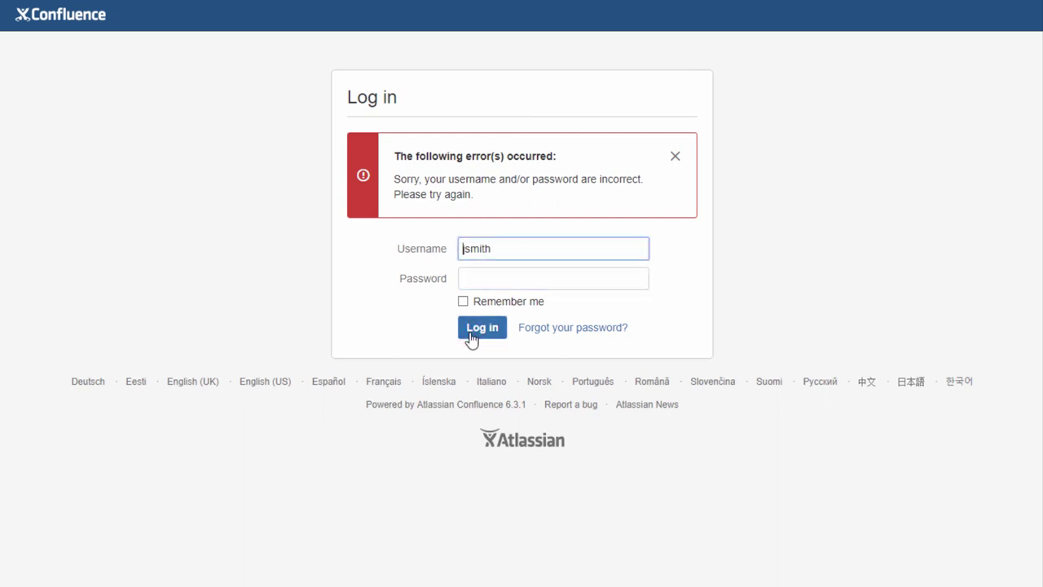
left_click(475, 280)
type("•••••")
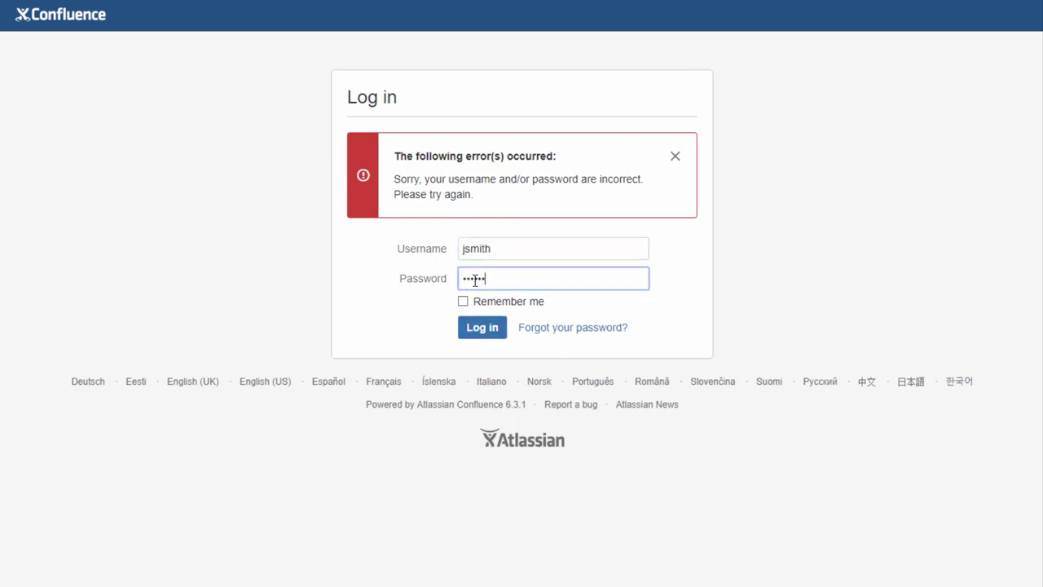
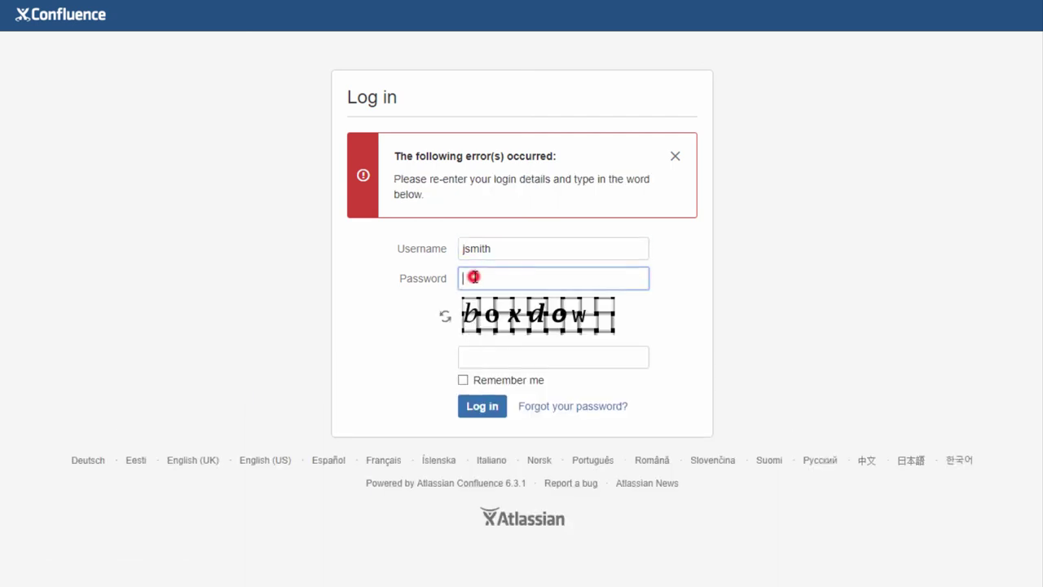
Step: Attempt login with the password, then re-enter it and fill in the CAPTCHA word shown
type("•••••••")
left_click(484, 407)
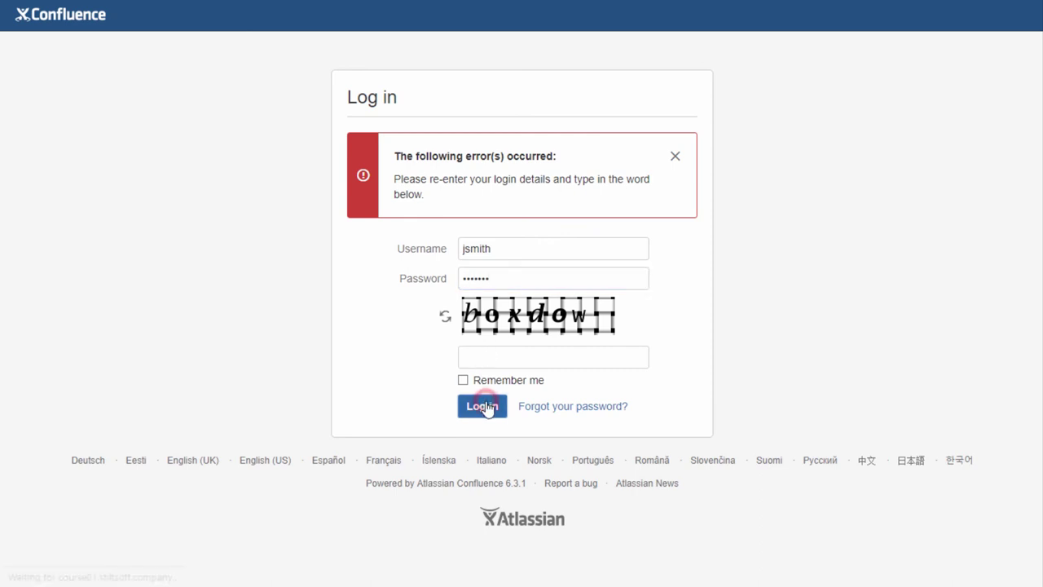
left_click(490, 274)
type("••••••")
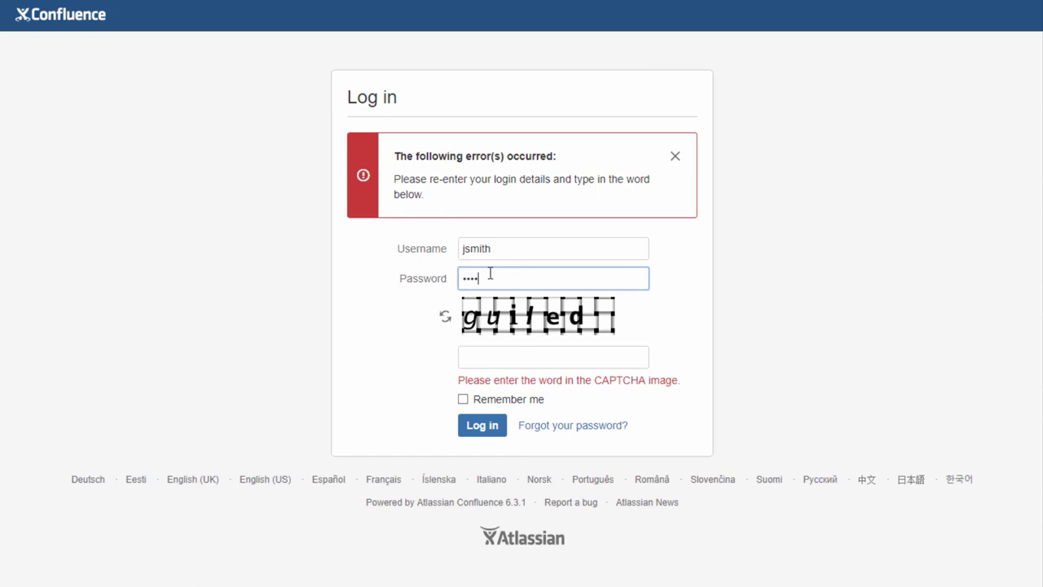
left_click(466, 357)
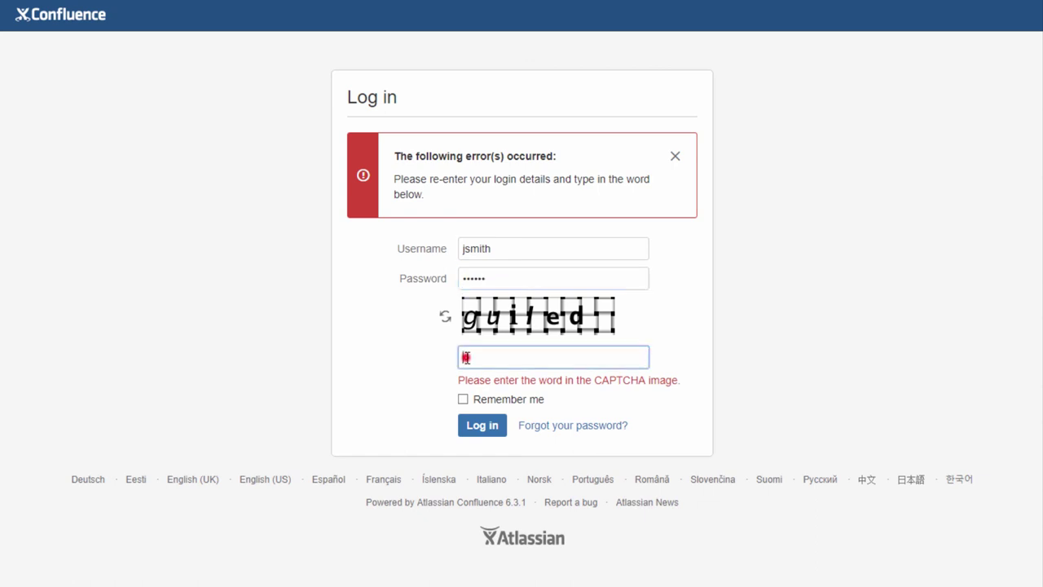
type("guiled")
Step: Complete the CAPTCHA login and go to User management in the Administration menu
left_click(480, 427)
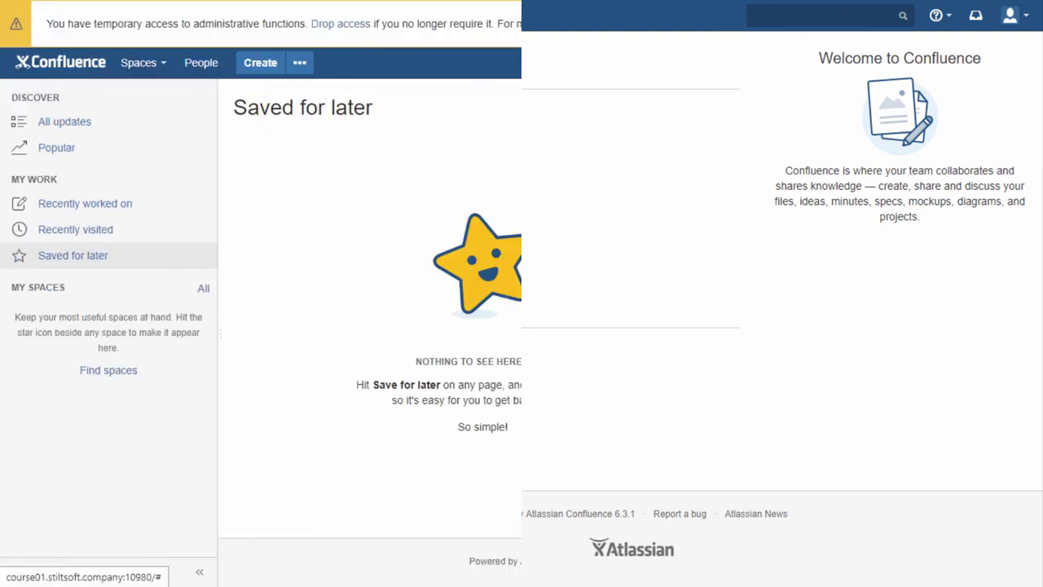
left_click(925, 62)
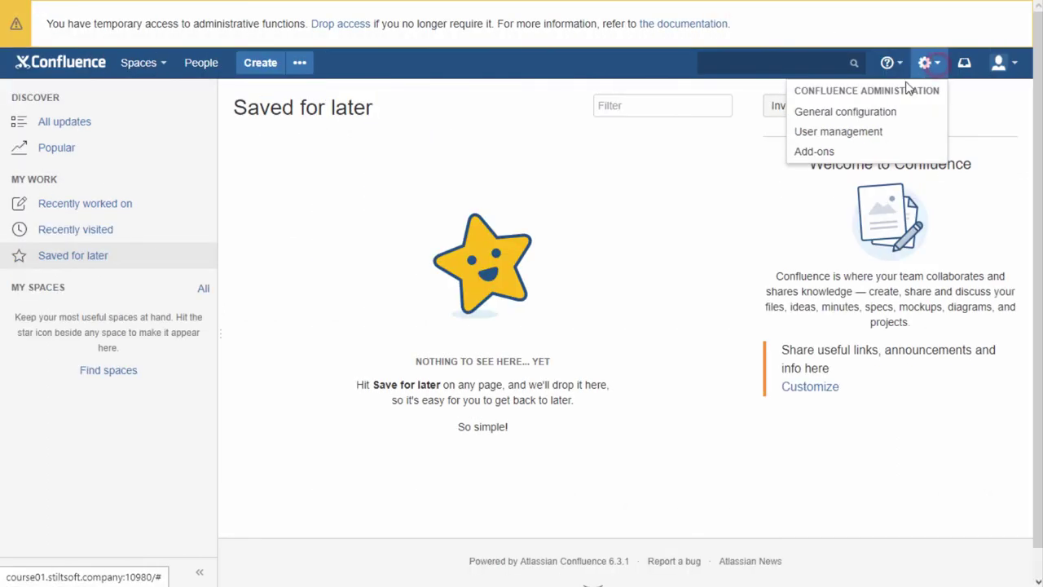
left_click(871, 132)
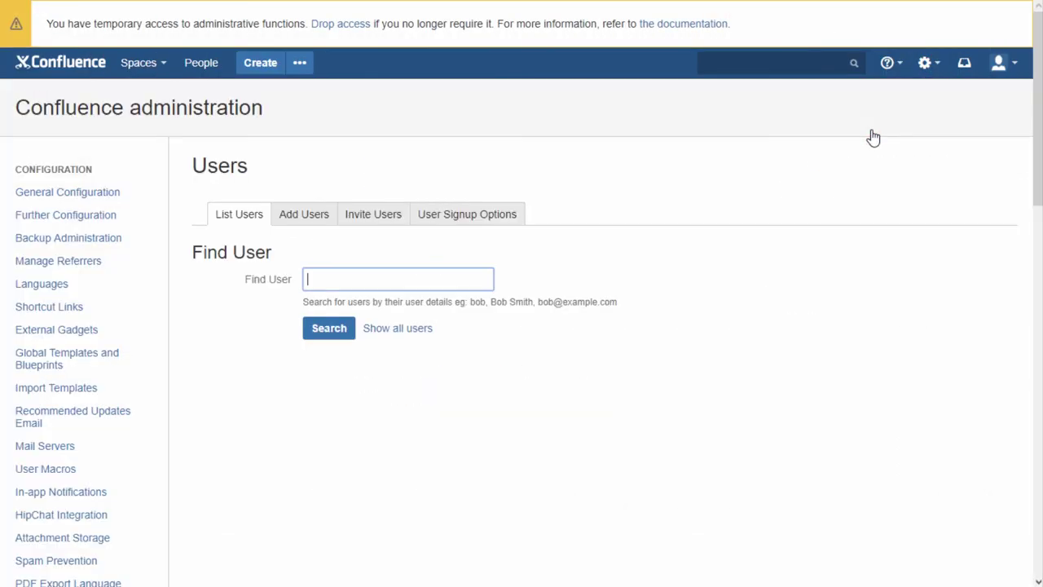
Step: Show all users and open the user's View User page with failed login details
left_click(408, 329)
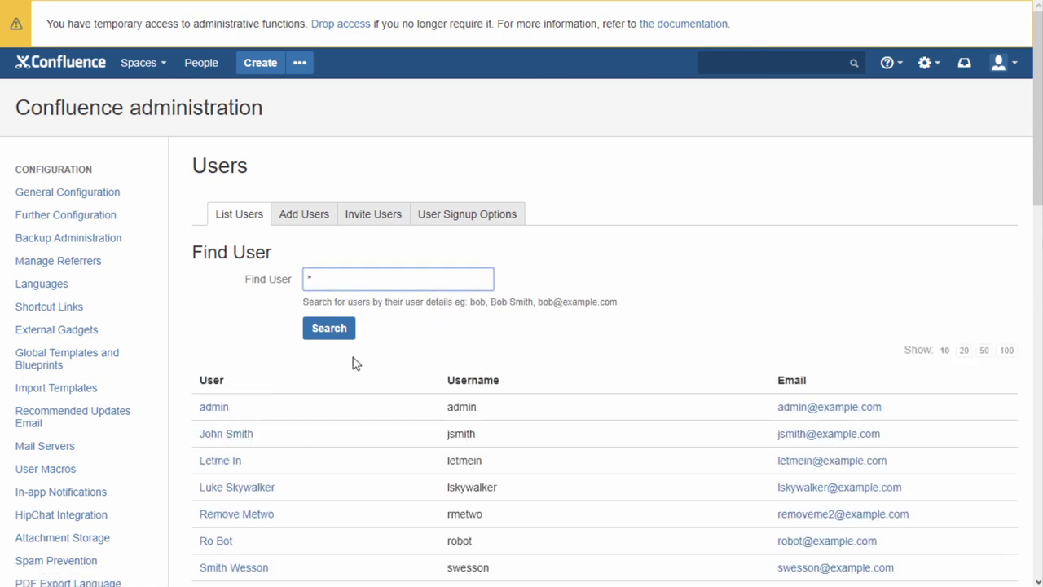
left_click(241, 436)
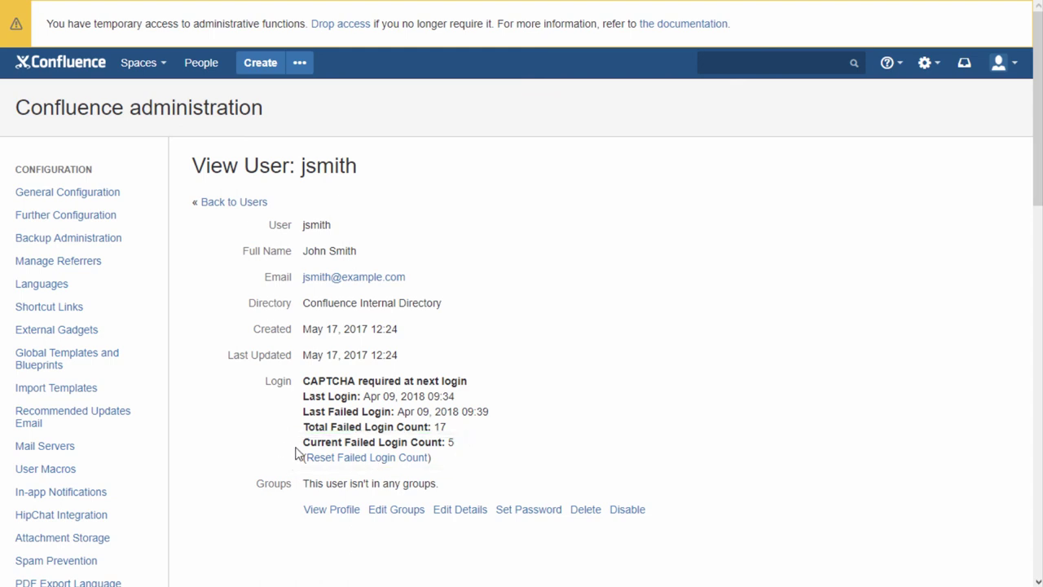
Step: Reset the user's failed login count, then go to Users & Security > User Directories
left_click(361, 461)
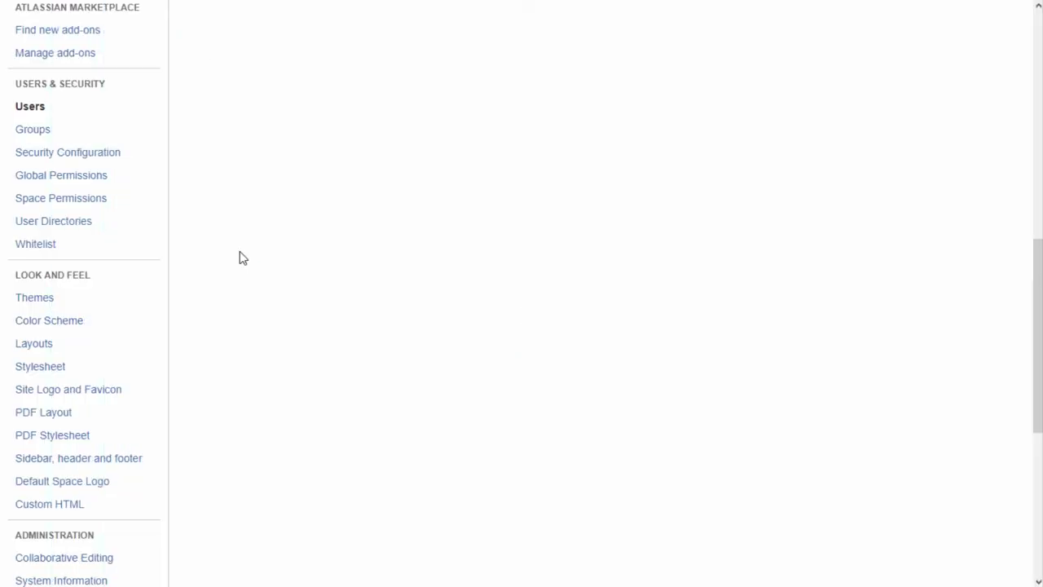
left_click(78, 221)
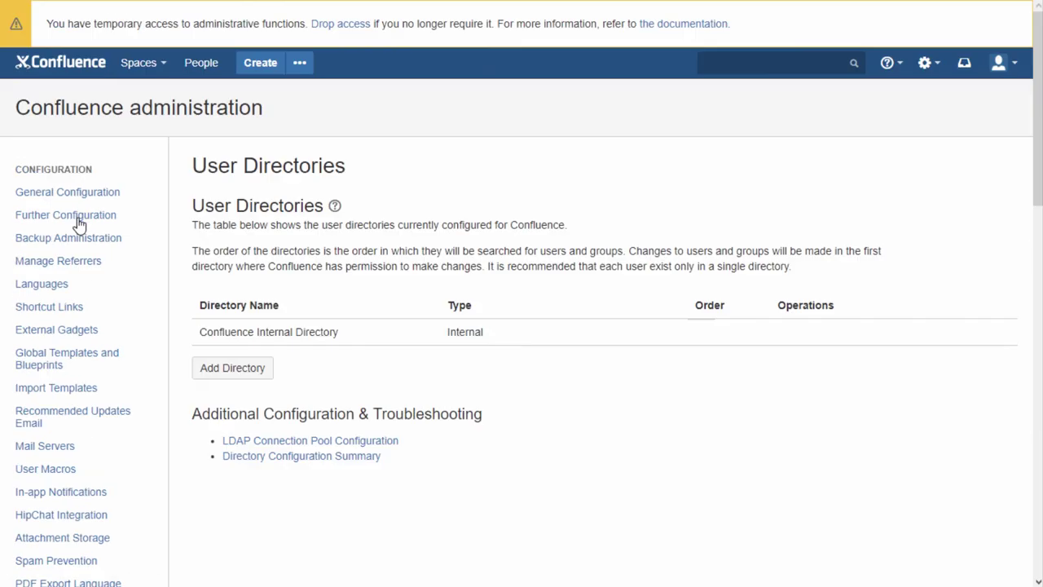
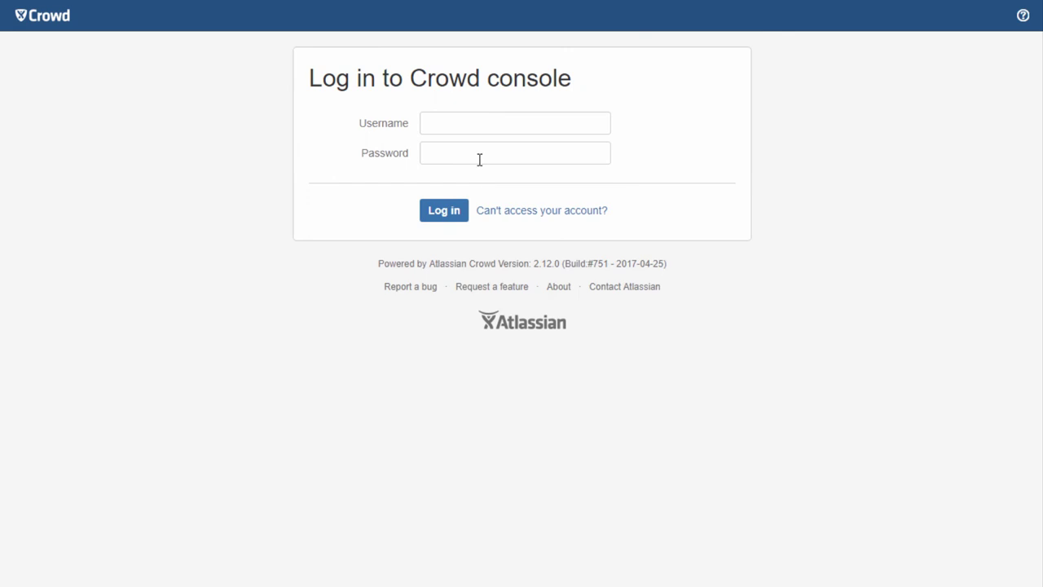
Step: Log in to Crowd with the admin account and start adding a new directory
left_click(470, 128)
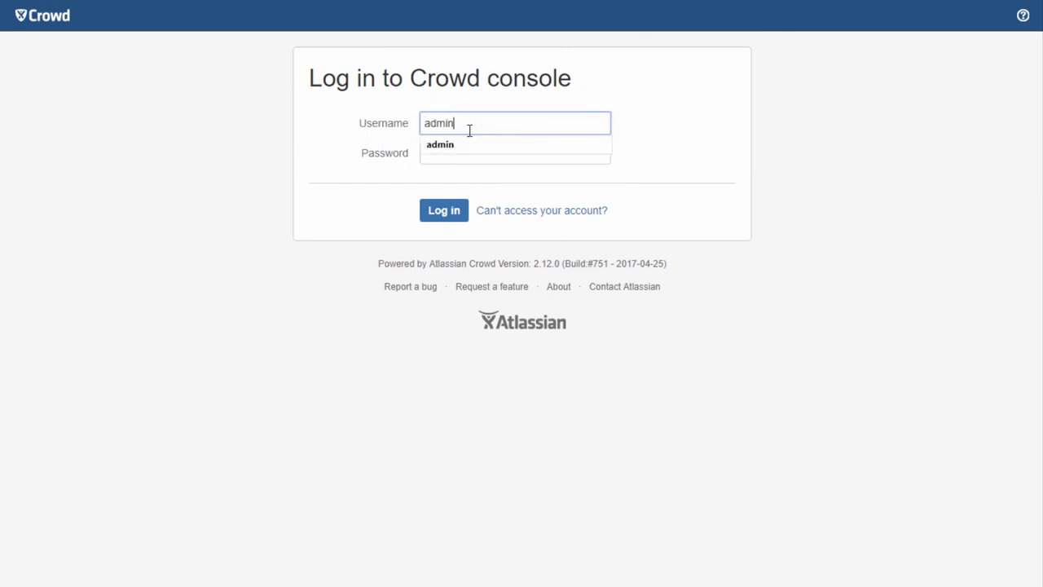
key("Tab")
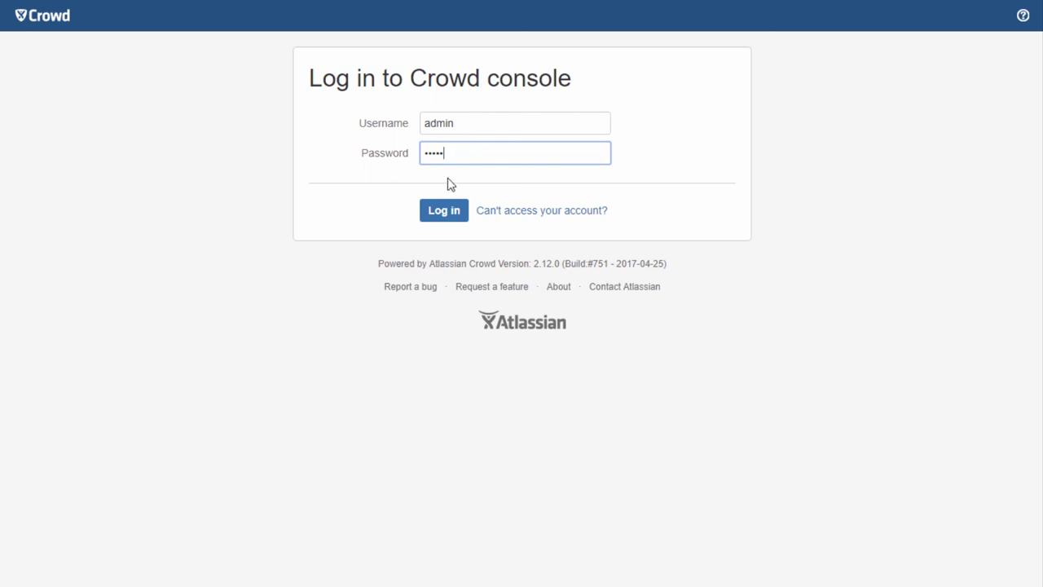
left_click(444, 211)
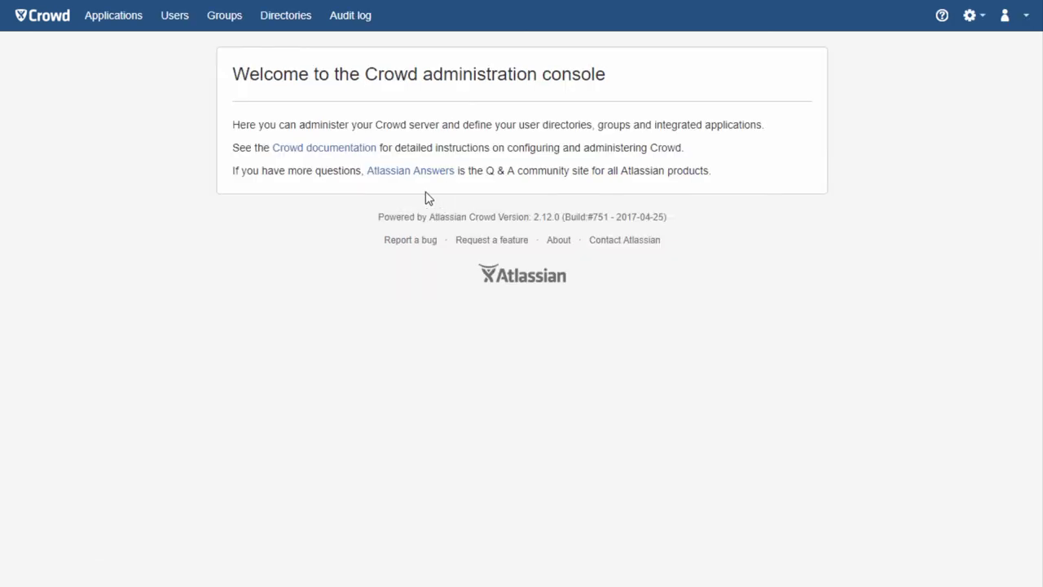
left_click(285, 18)
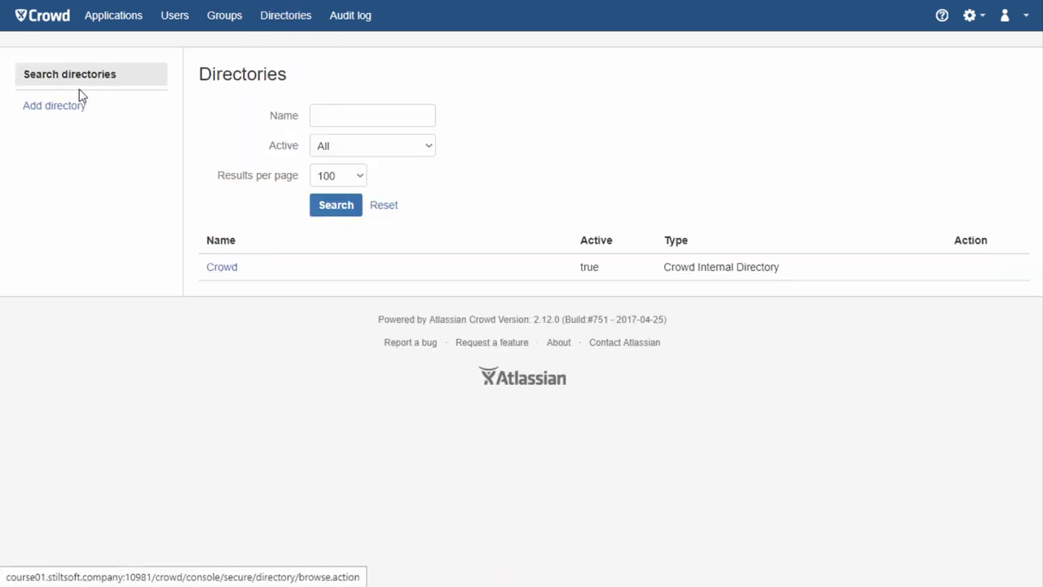
left_click(59, 105)
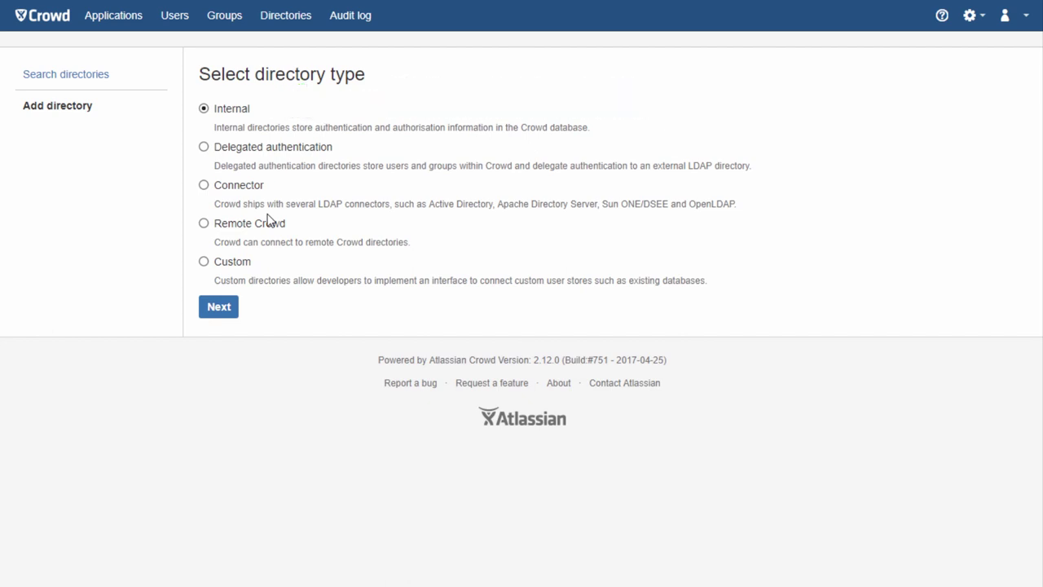
Step: Create an Internal directory named 'students'
left_click(226, 310)
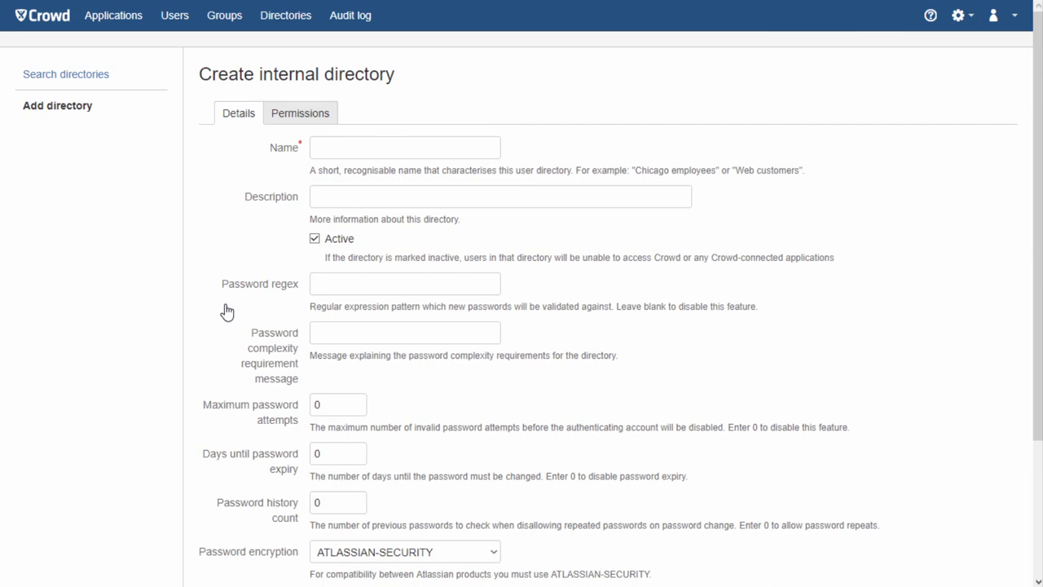
left_click(330, 147)
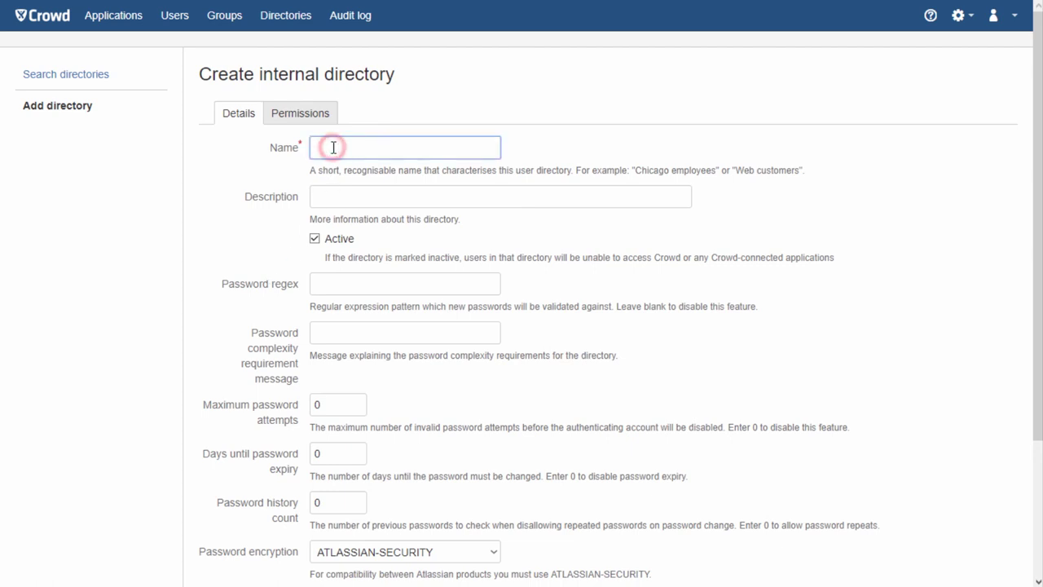
type("stu")
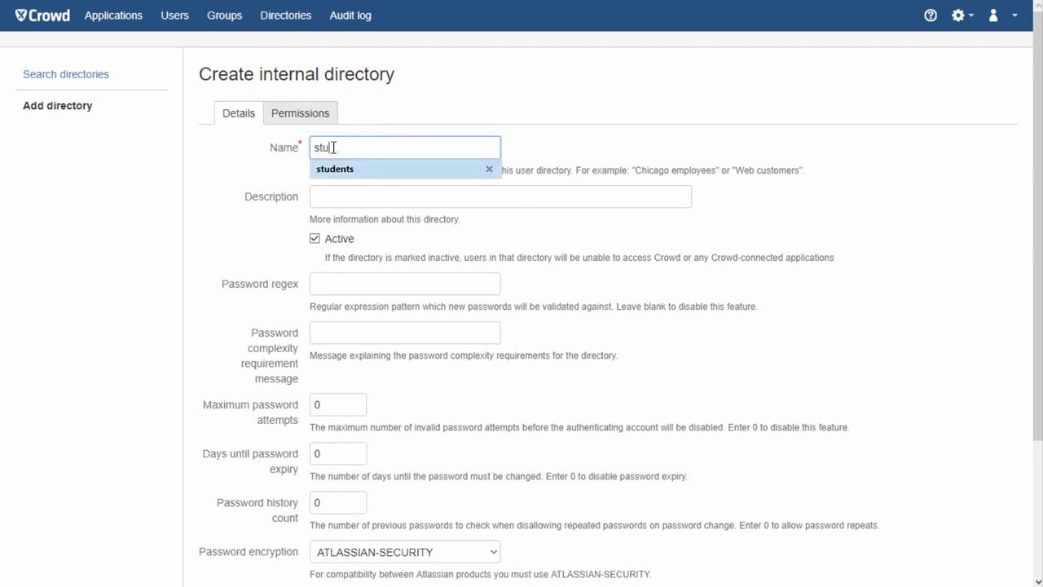
key("Down")
key("Return")
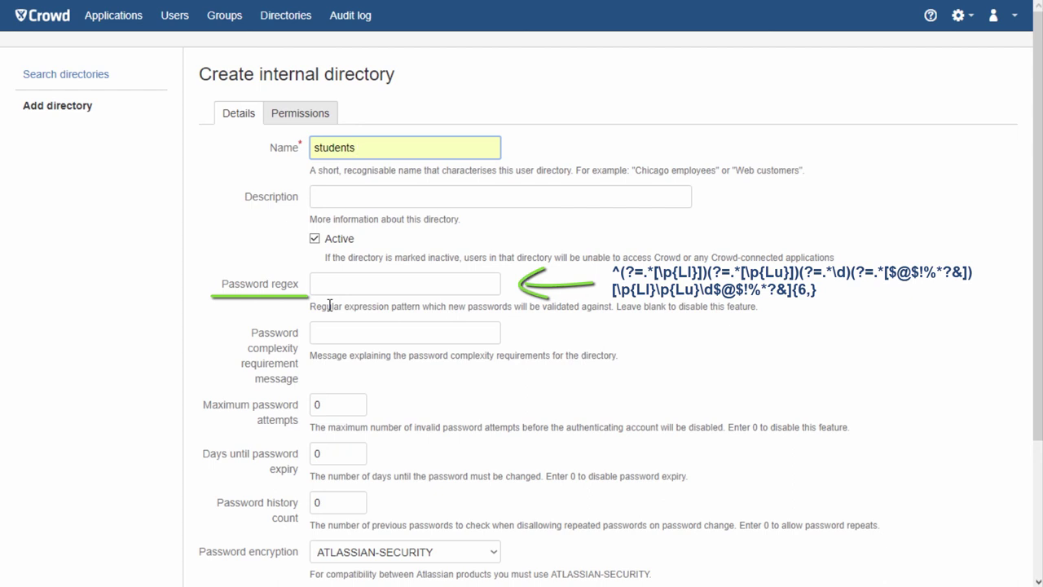
scroll(329, 305, "down", 3)
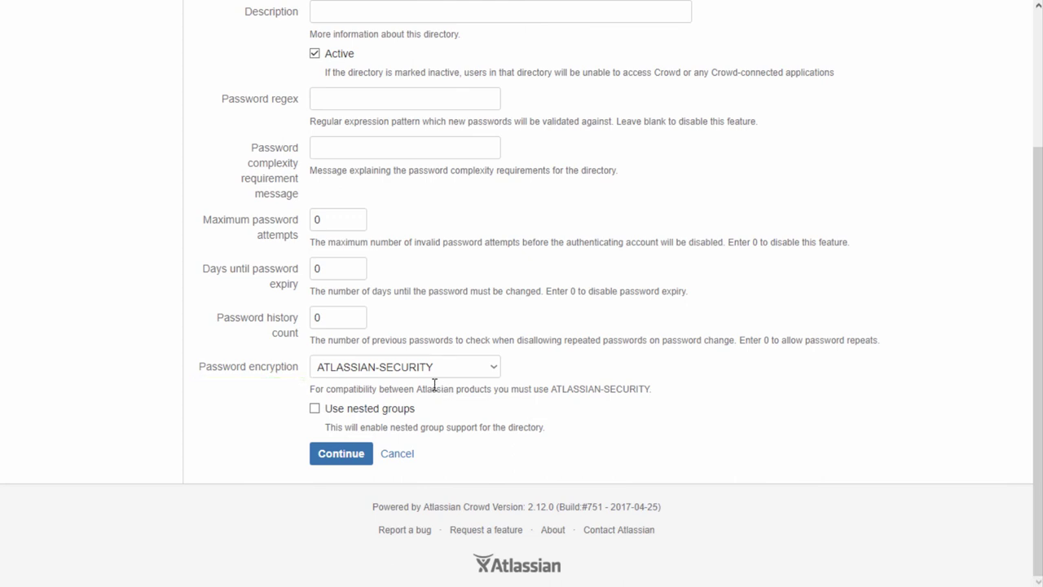
left_click(344, 455)
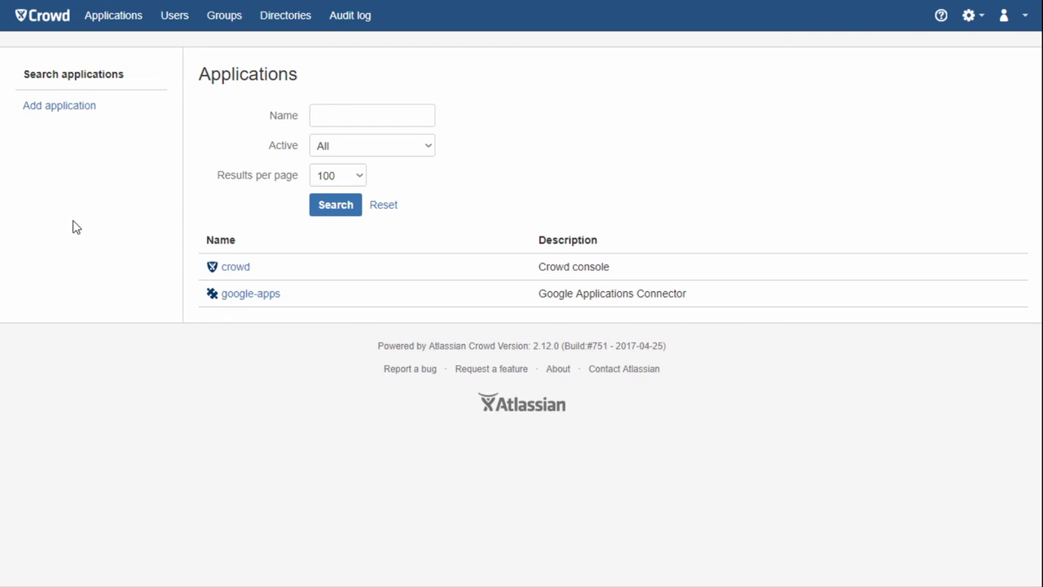
Step: Start a Confluence application named 'Crowd directory' with its password entered and confirmed
left_click(78, 110)
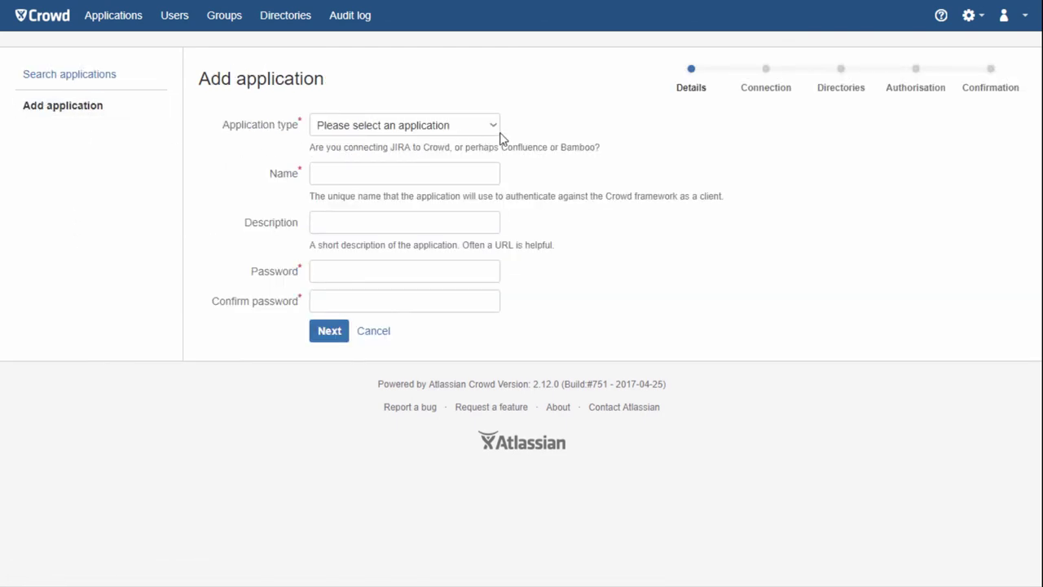
left_click(494, 126)
left_click(481, 171)
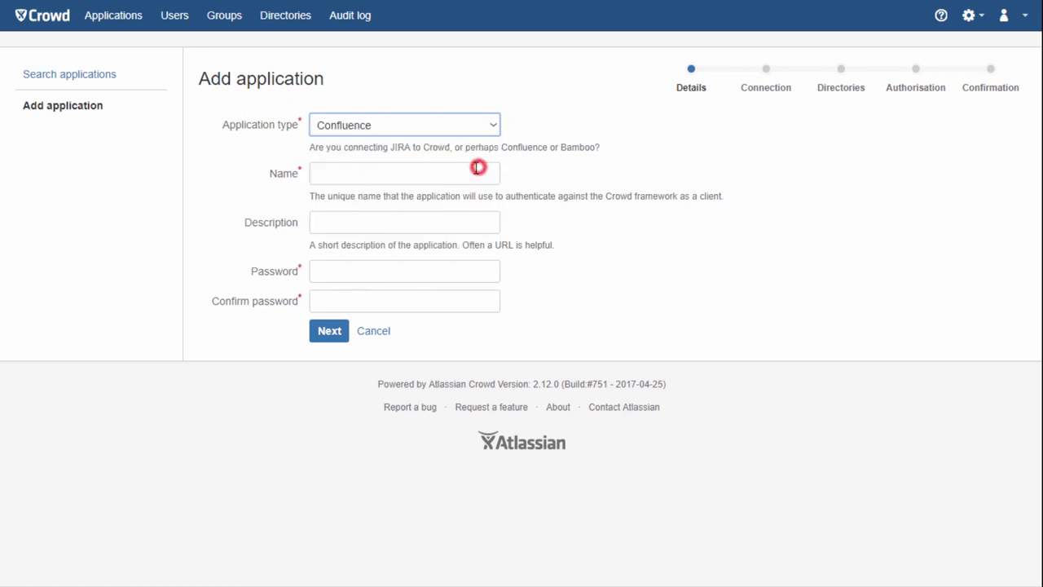
left_click(443, 172)
type("ctory")
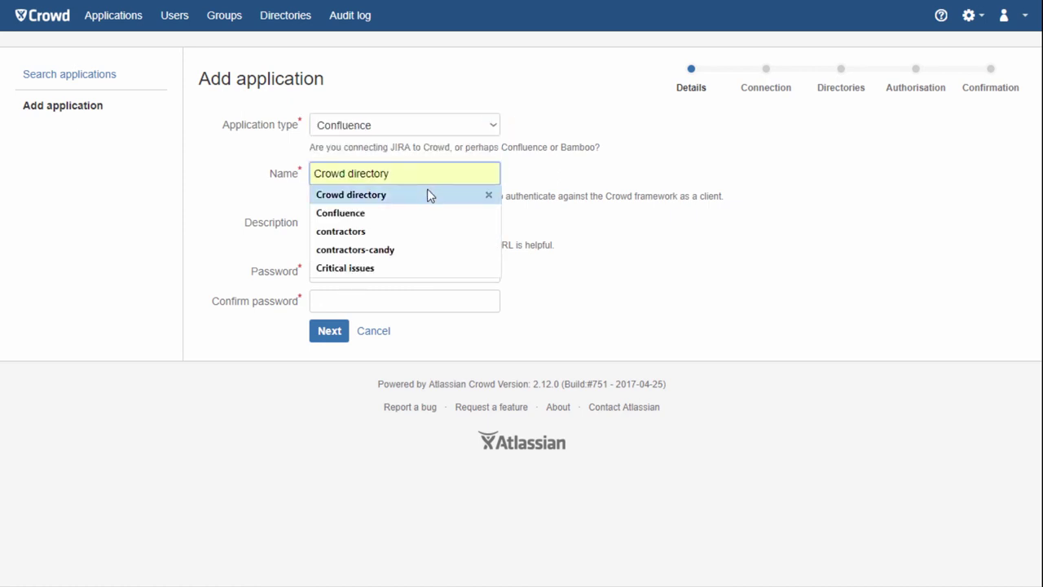
left_click(428, 194)
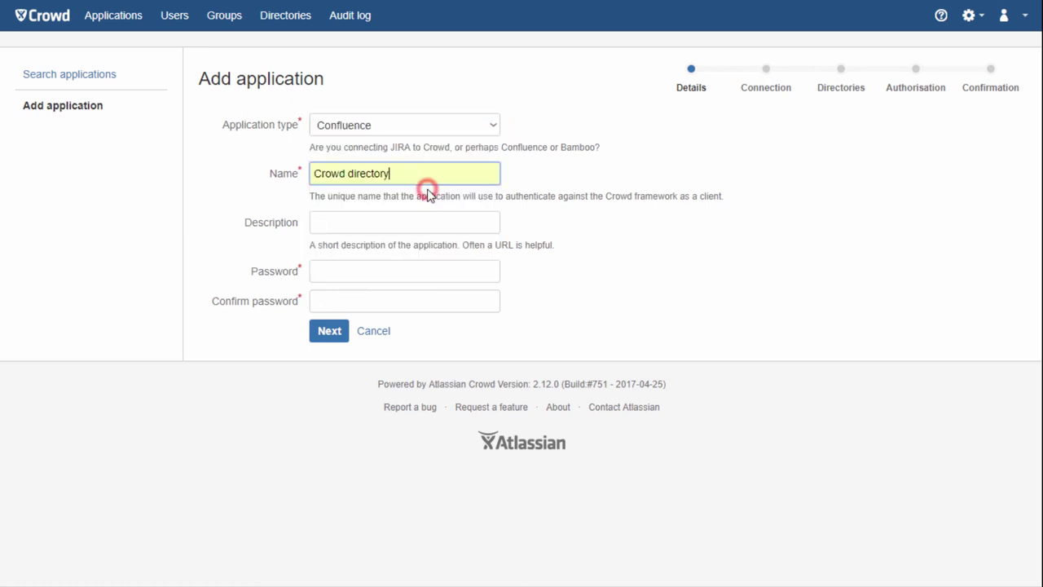
left_click(405, 269)
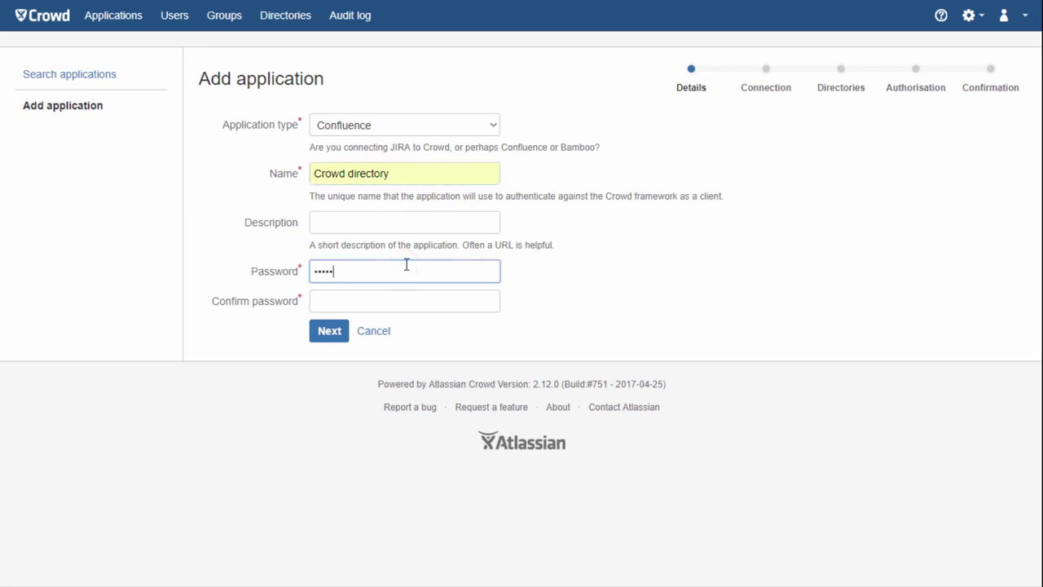
key("Tab")
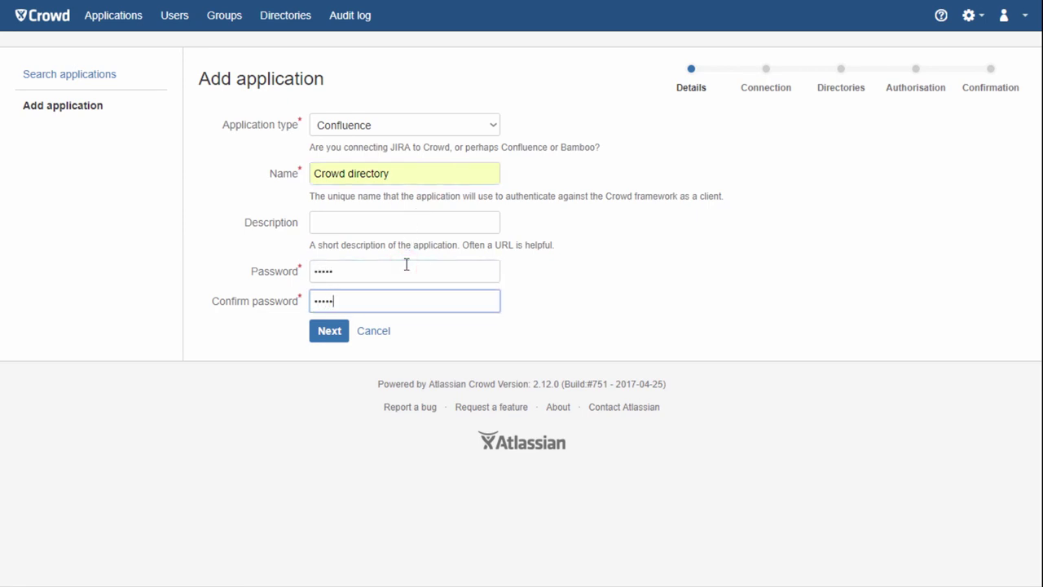
left_click(338, 335)
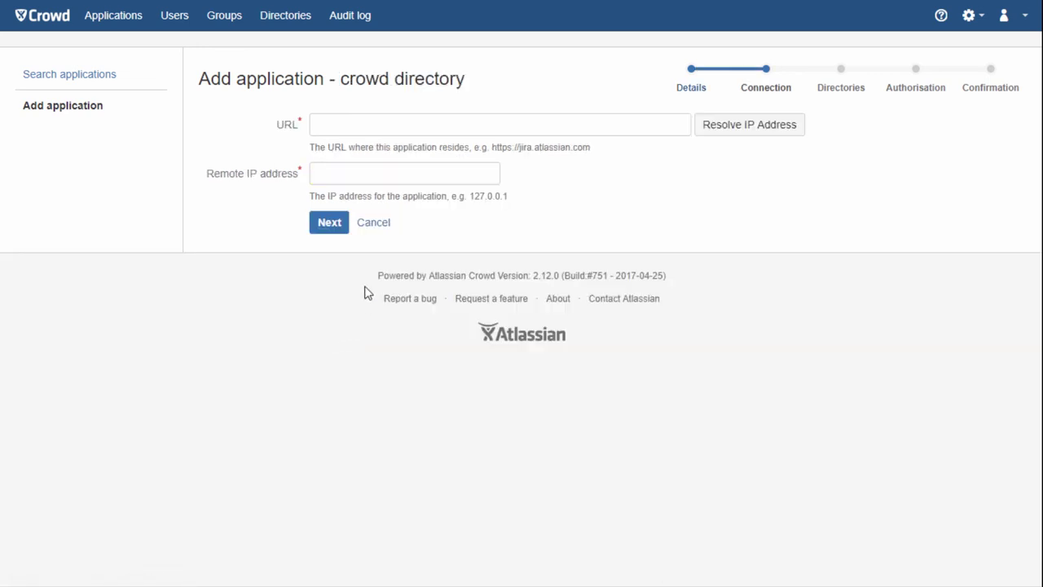
left_click(366, 126)
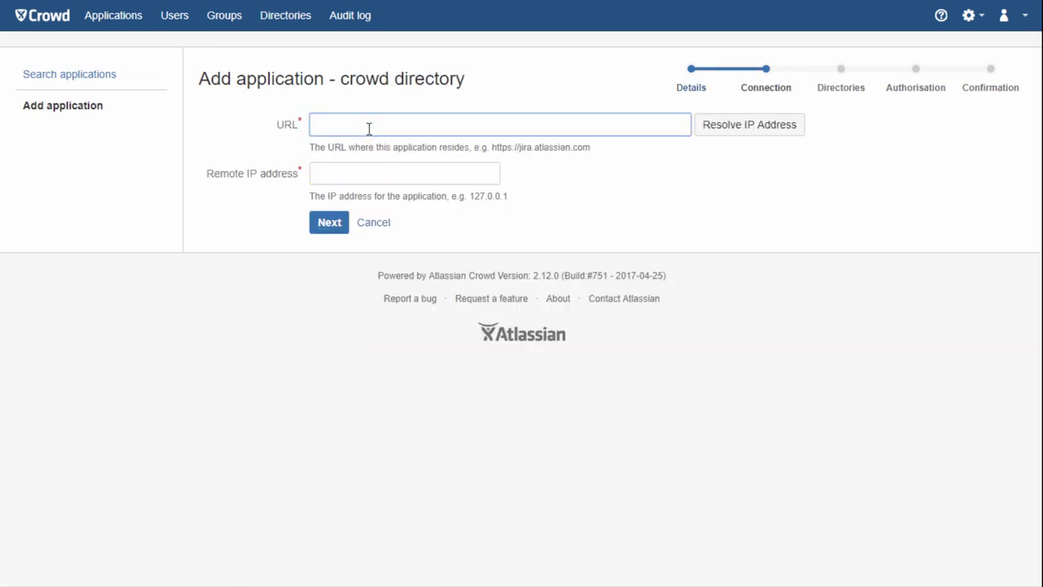
type("http://course01.stiltsoft.company:10980/")
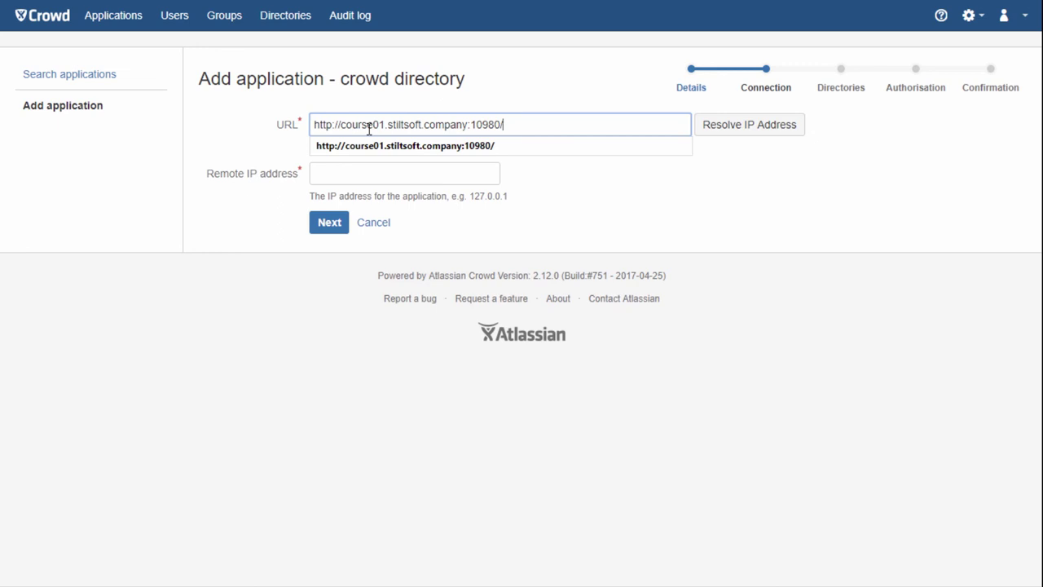
left_click(362, 146)
left_click(348, 171)
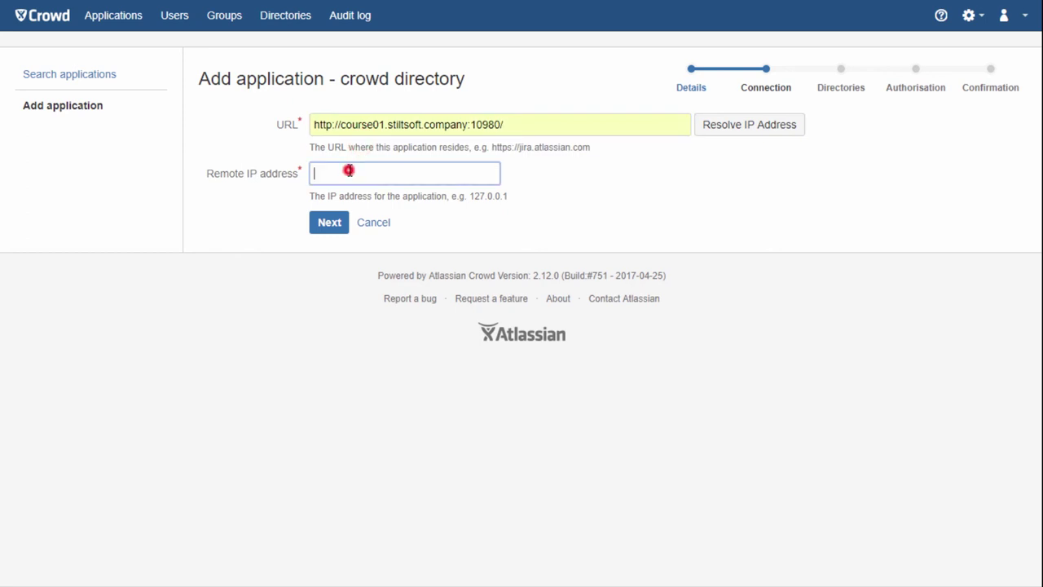
type("172.17.0.*")
left_click(345, 196)
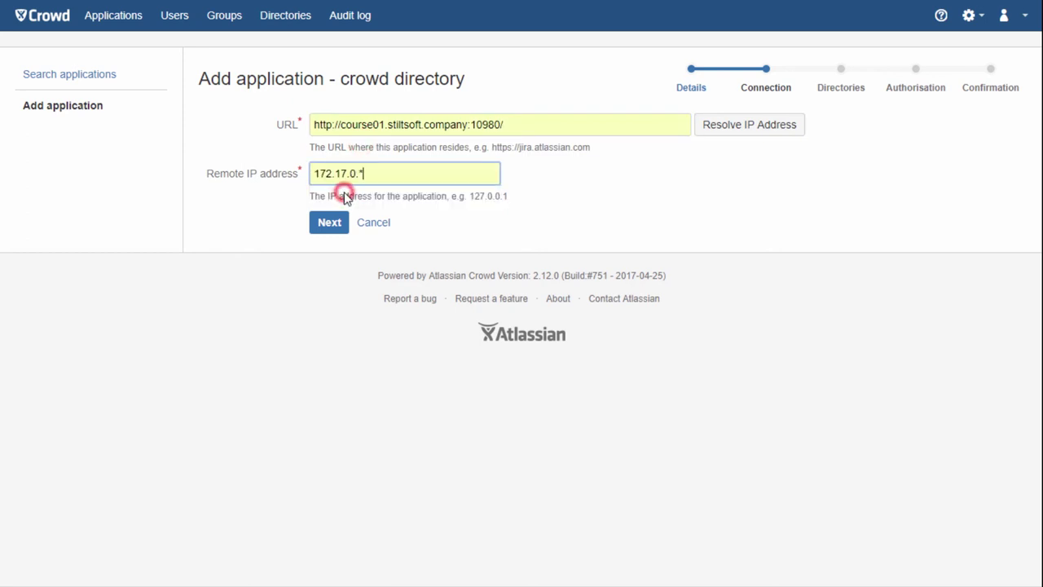
left_click(330, 222)
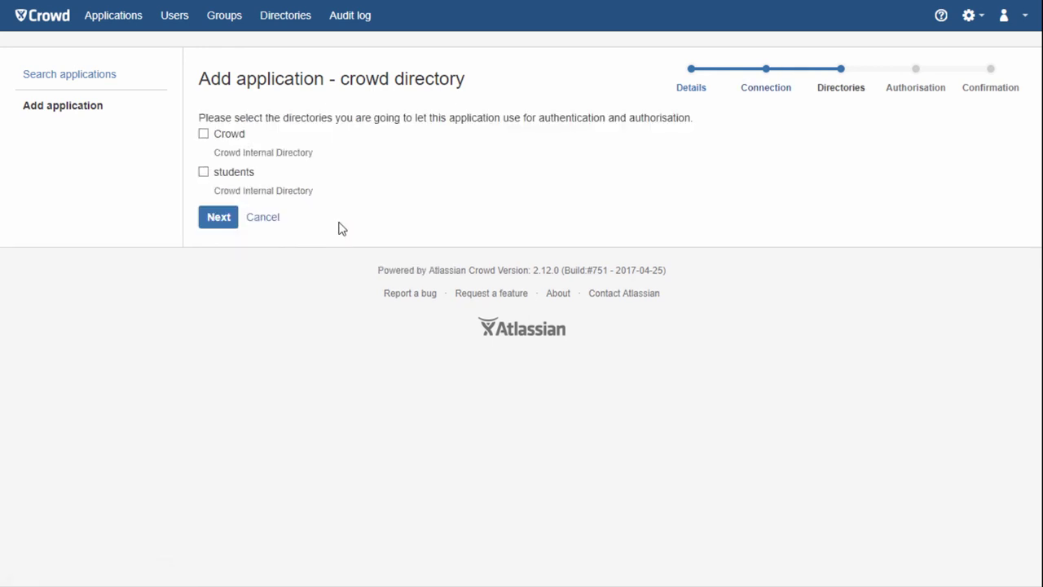
Step: Select the Crowd and students directories for the application
left_click(204, 136)
left_click(205, 176)
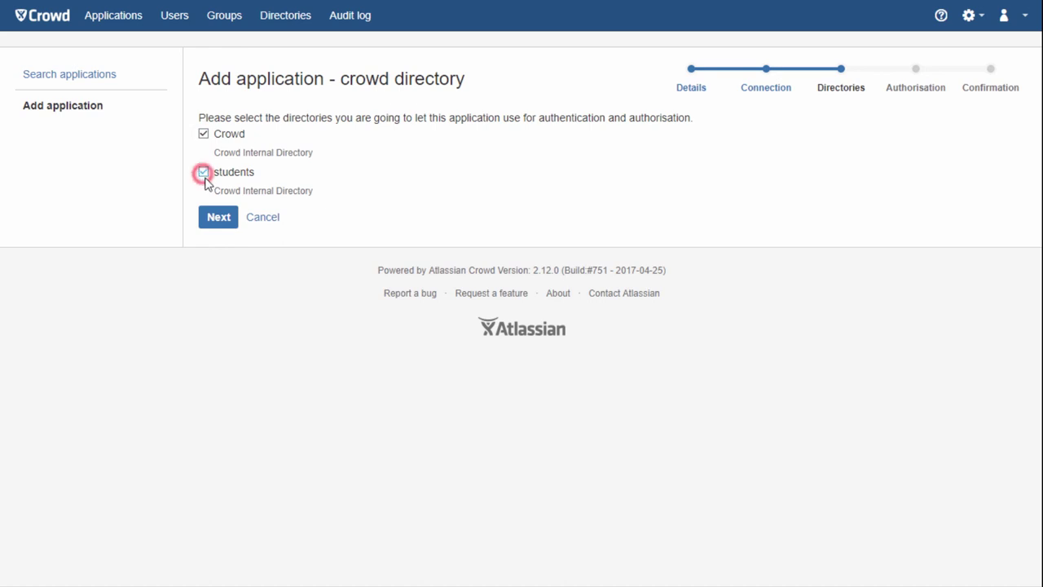
left_click(217, 220)
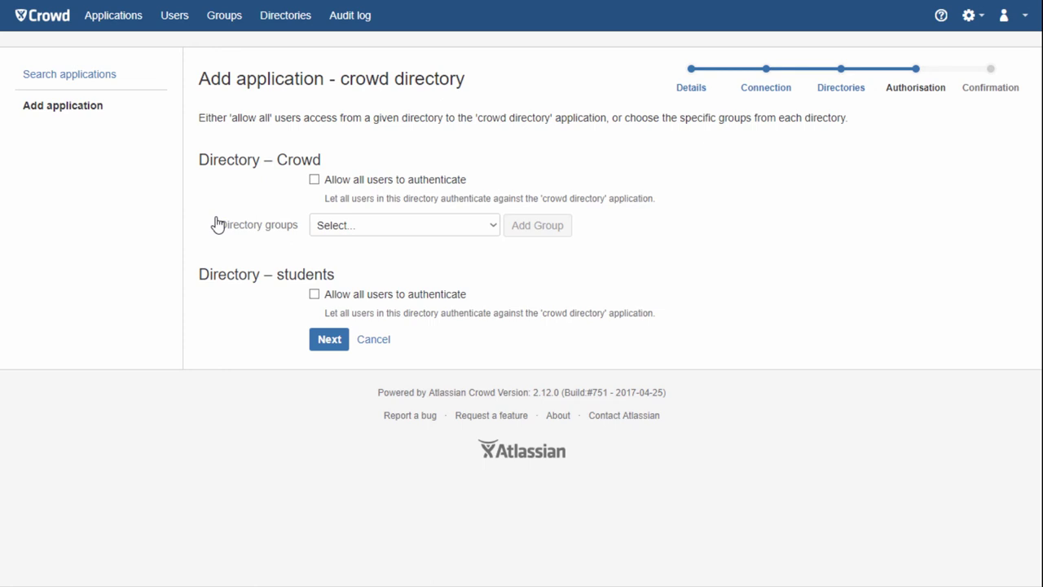
Step: Allow all users in both the Crowd and students directories to authenticate
left_click(314, 180)
left_click(315, 263)
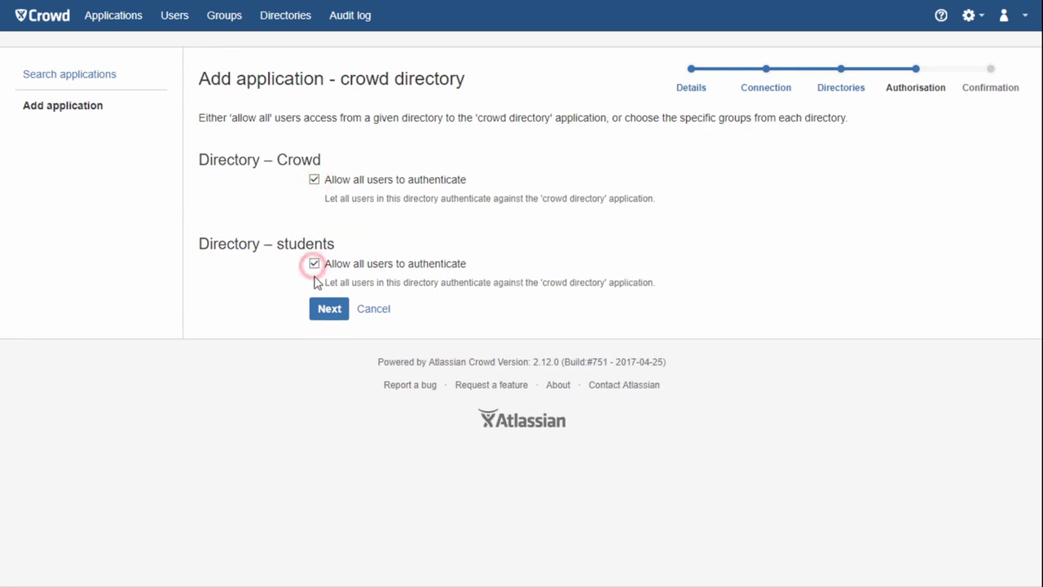
left_click(326, 310)
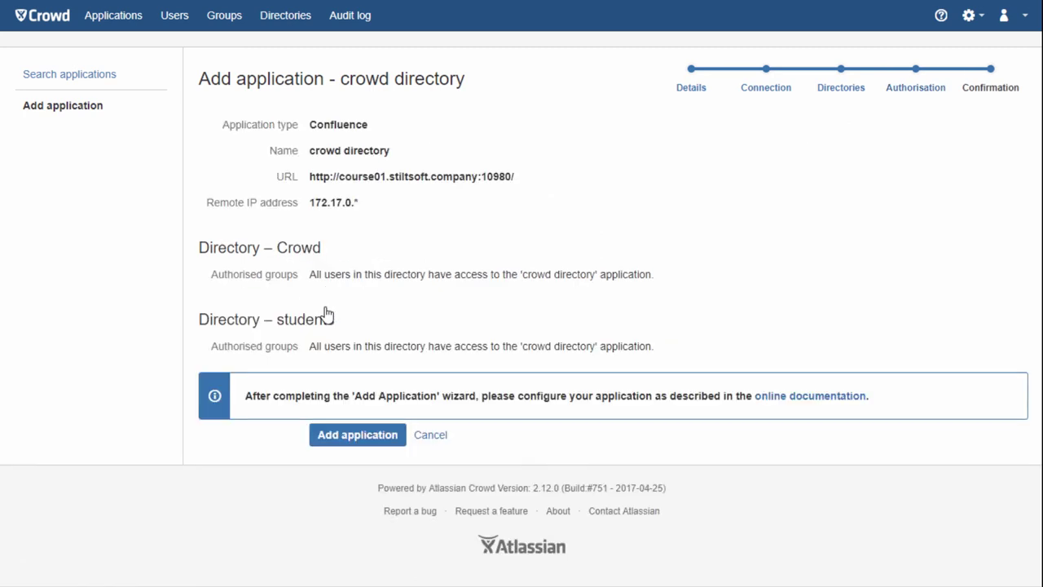
Step: Confirm the summary to create the crowd directory Confluence application
left_click(330, 435)
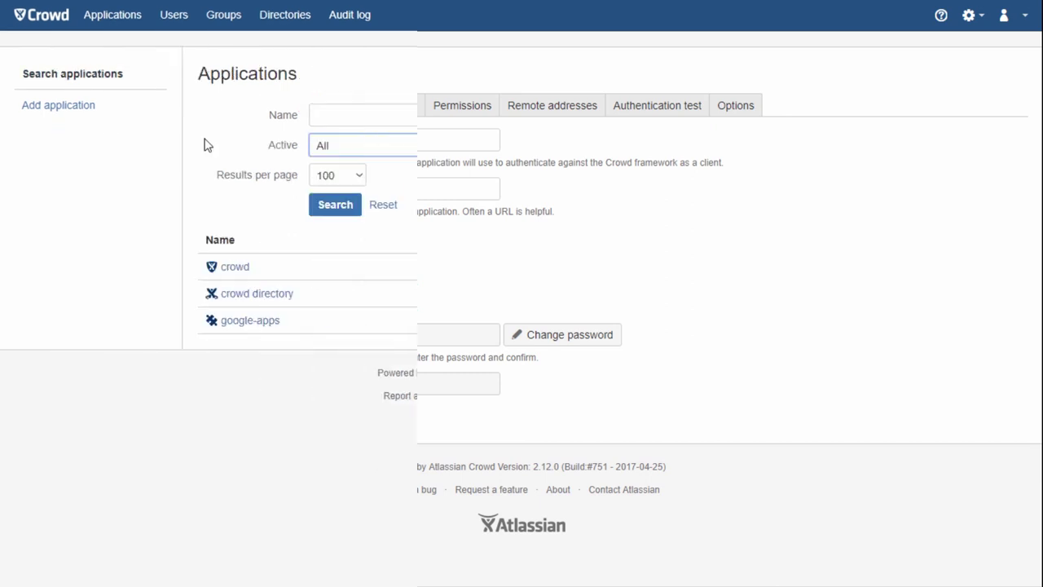
Step: Start a new user and fill in the user's e-mail address and username
left_click(181, 26)
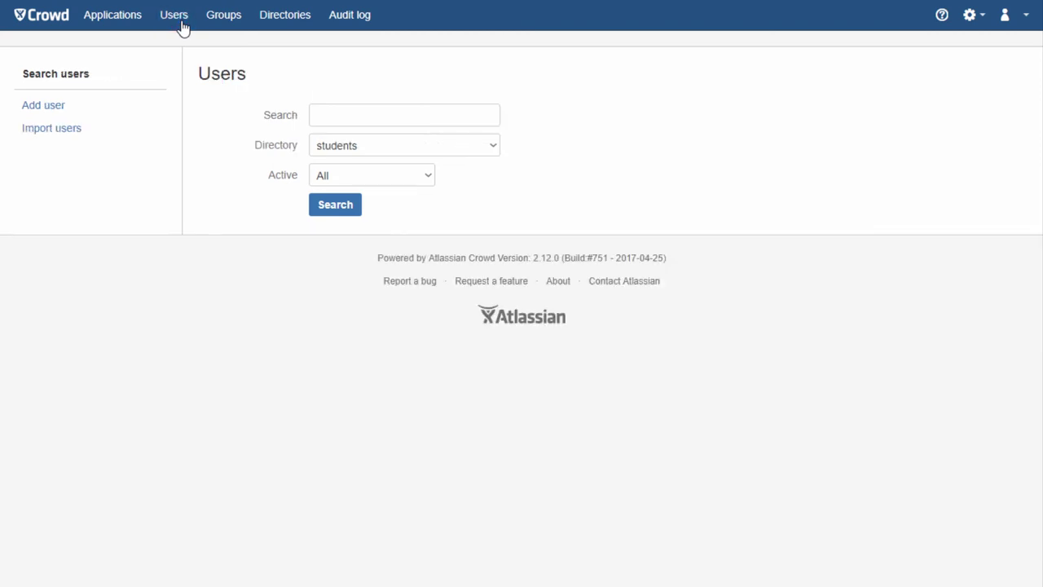
left_click(48, 104)
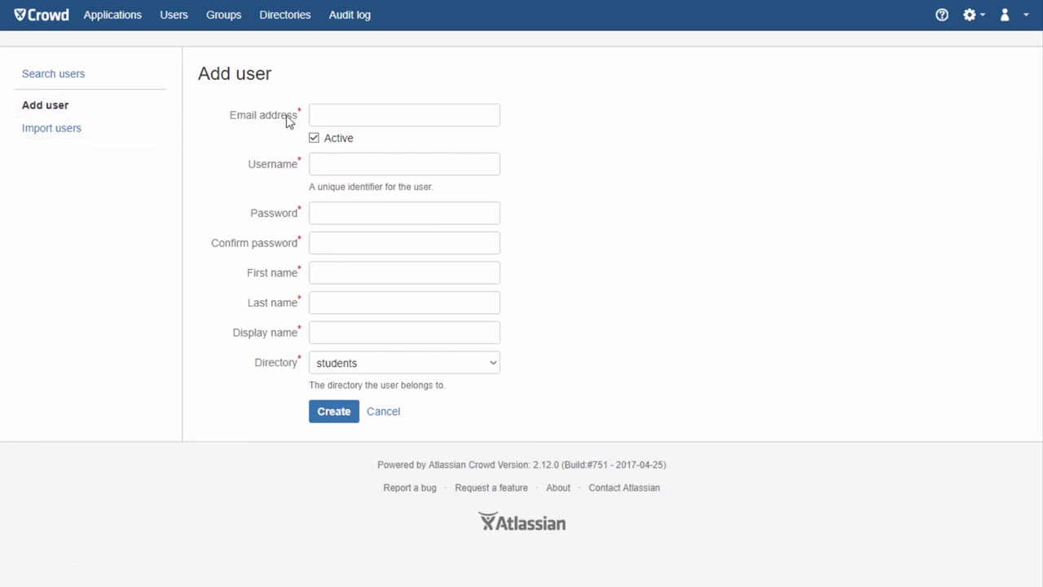
left_click(323, 112)
type("rhardy@example.com")
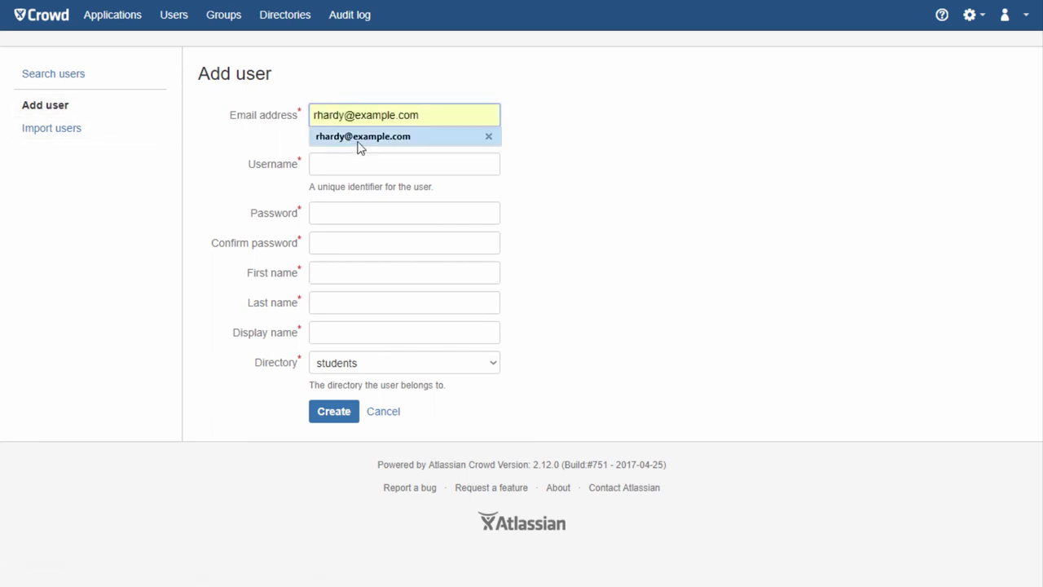
left_click(356, 136)
left_click(348, 162)
type("r")
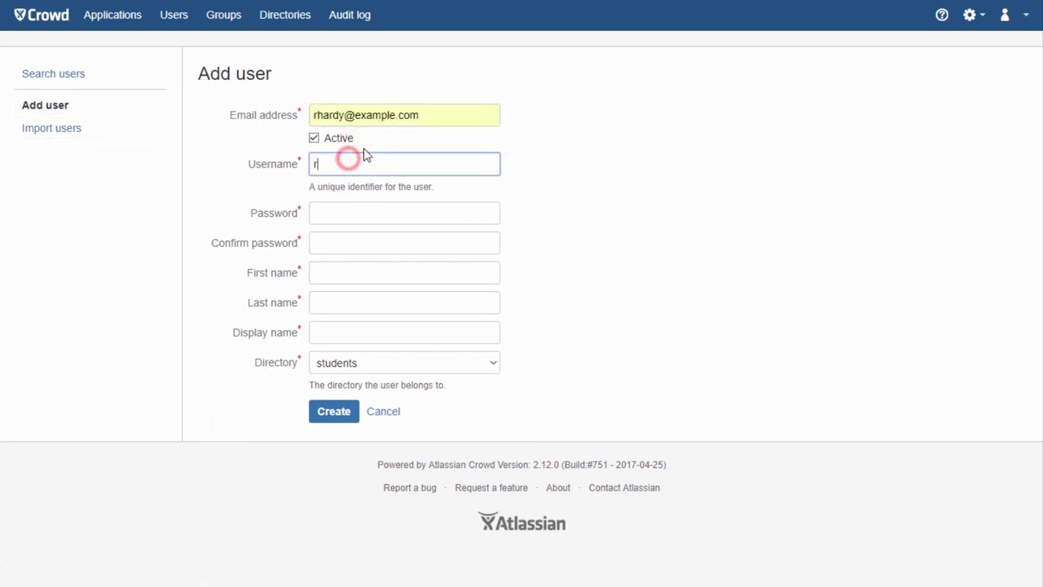
left_click(333, 203)
Step: Enter and confirm the password, add first and last name, and create the user in students
left_click(338, 210)
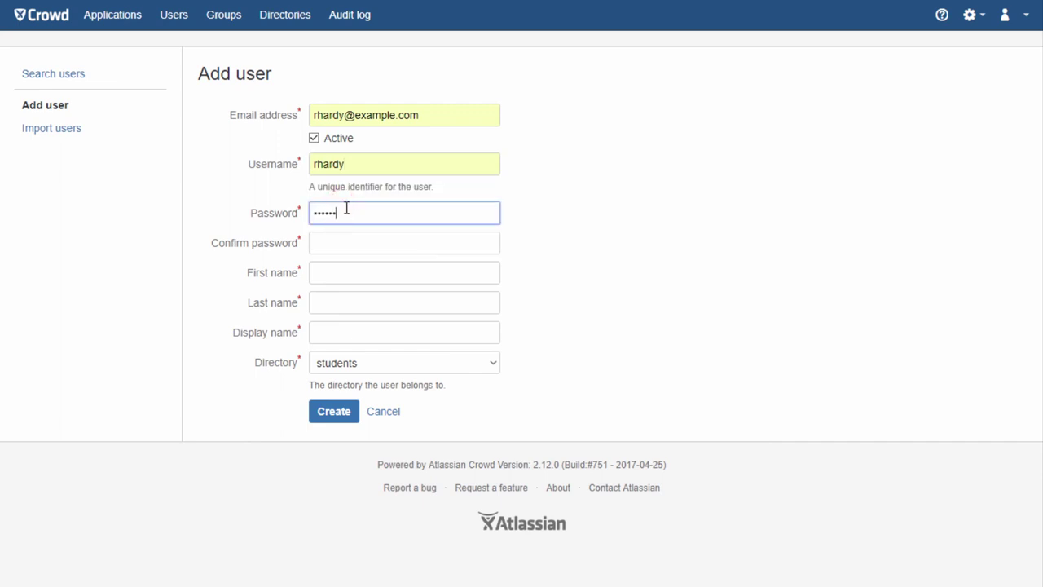
left_click(343, 237)
type("•••")
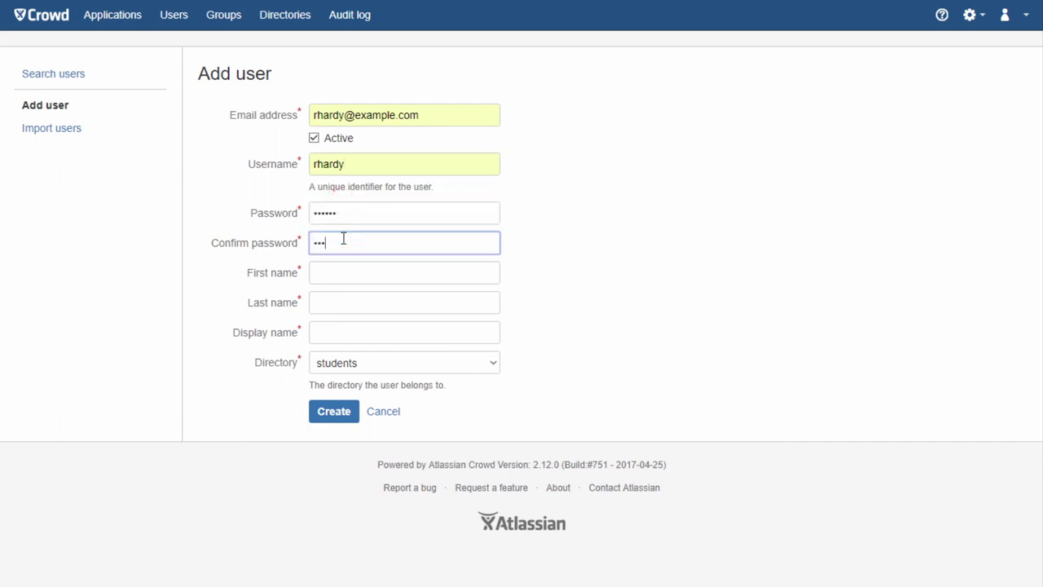
left_click(333, 272)
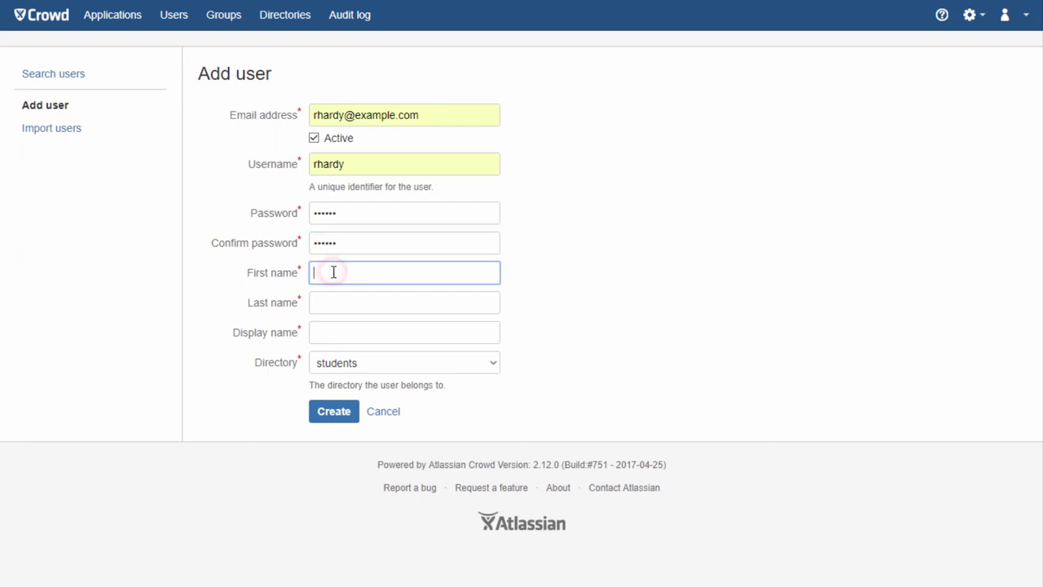
type("R")
left_click(325, 294)
left_click(324, 302)
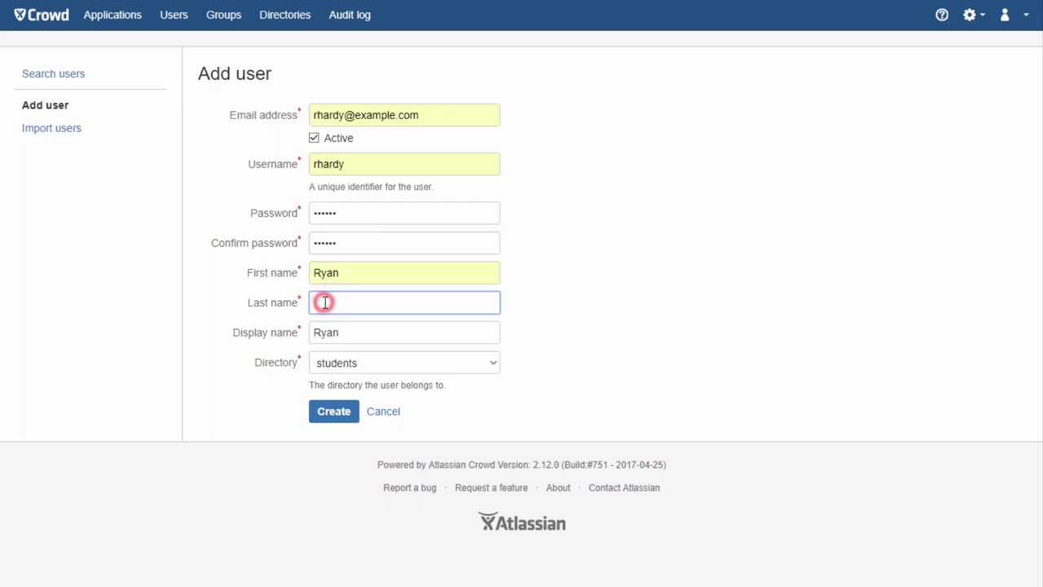
type("Hardy")
left_click(323, 323)
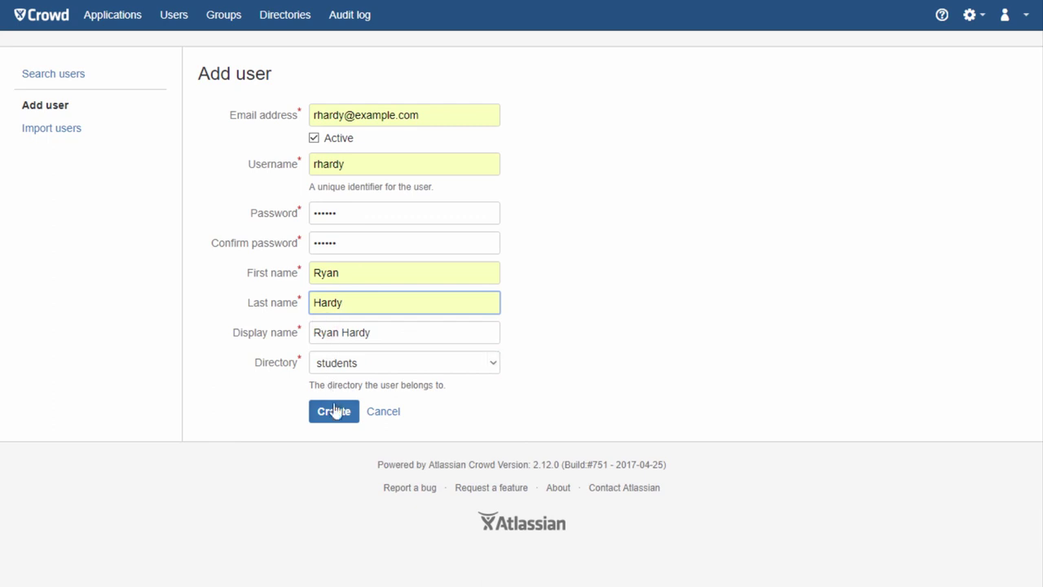
left_click(333, 412)
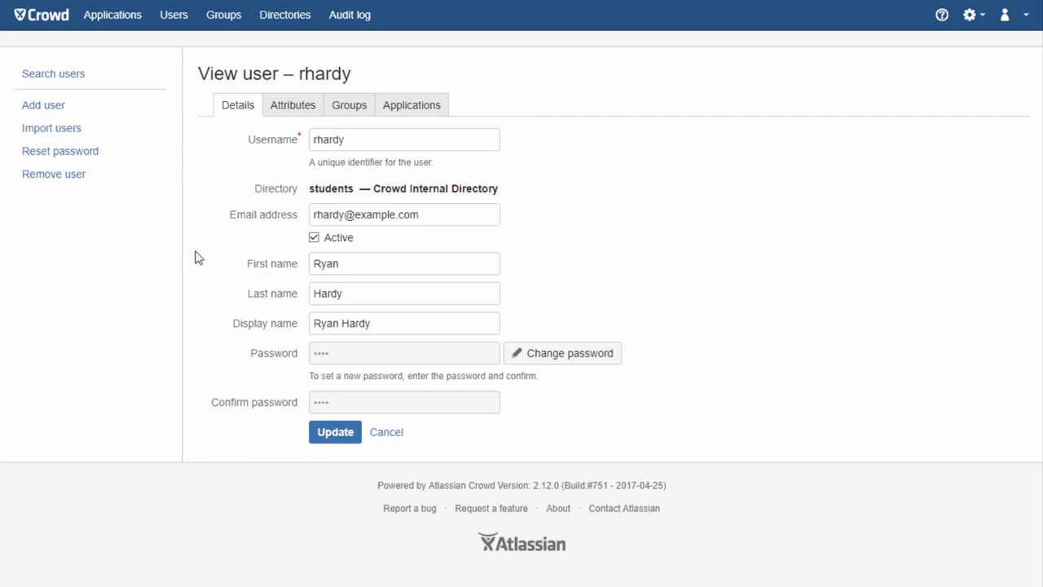
left_click(70, 132)
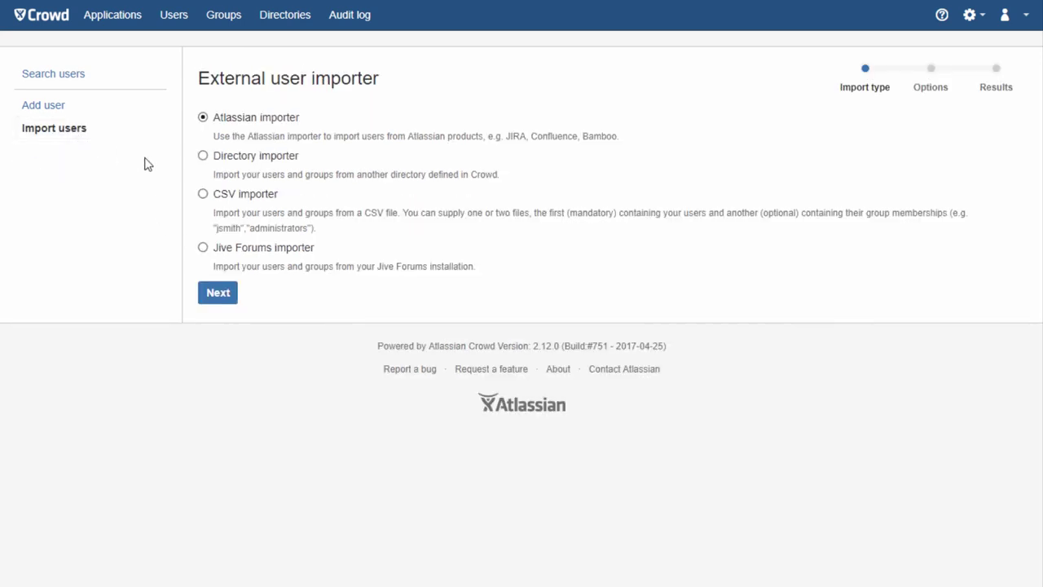
Step: Select the Atlassian importer and continue to its options
left_click(221, 299)
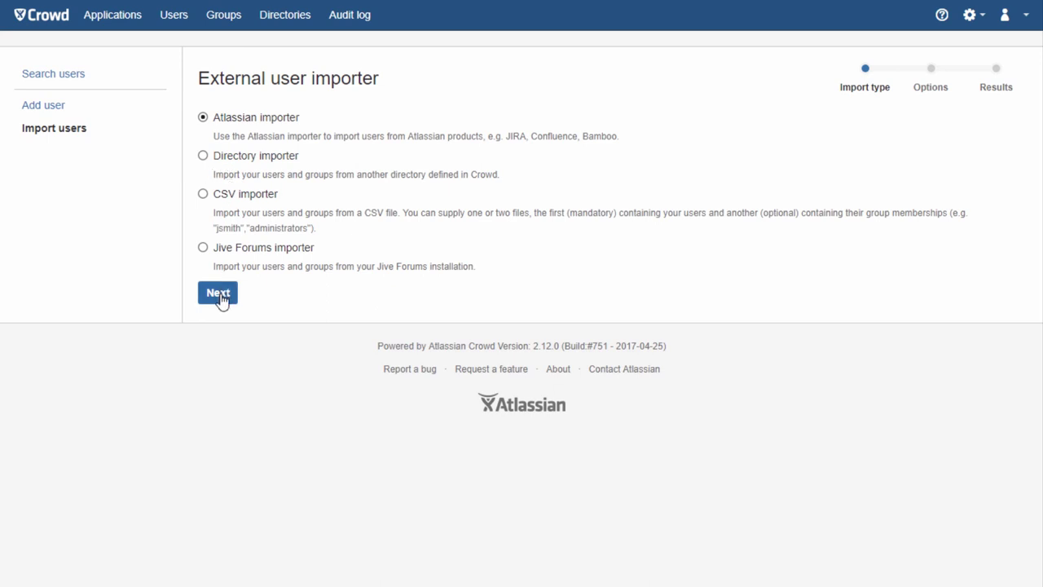
left_click(220, 300)
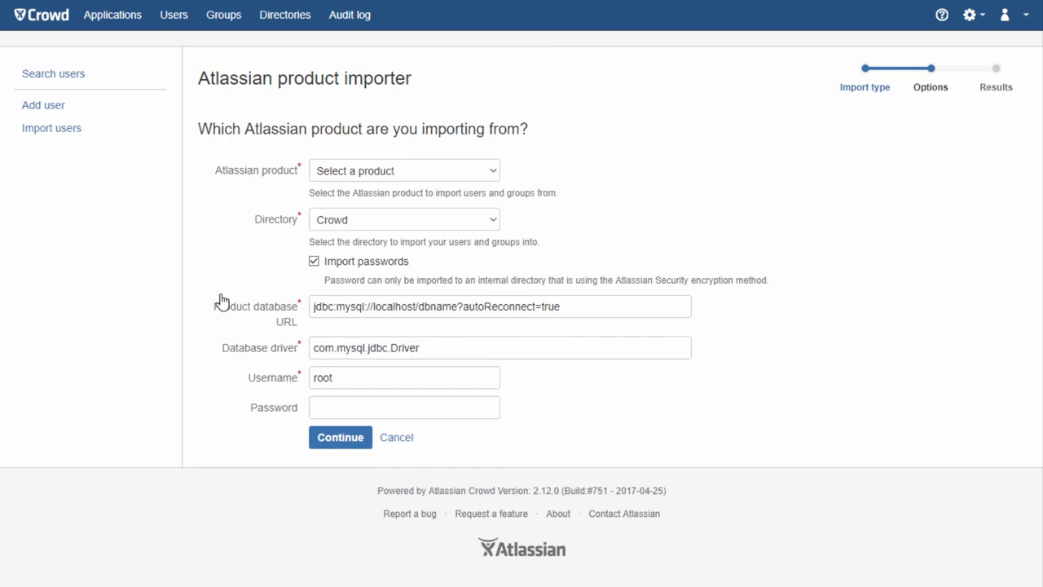
Step: Choose Confluence as the source product and students as the target directory
left_click(492, 173)
left_click(479, 215)
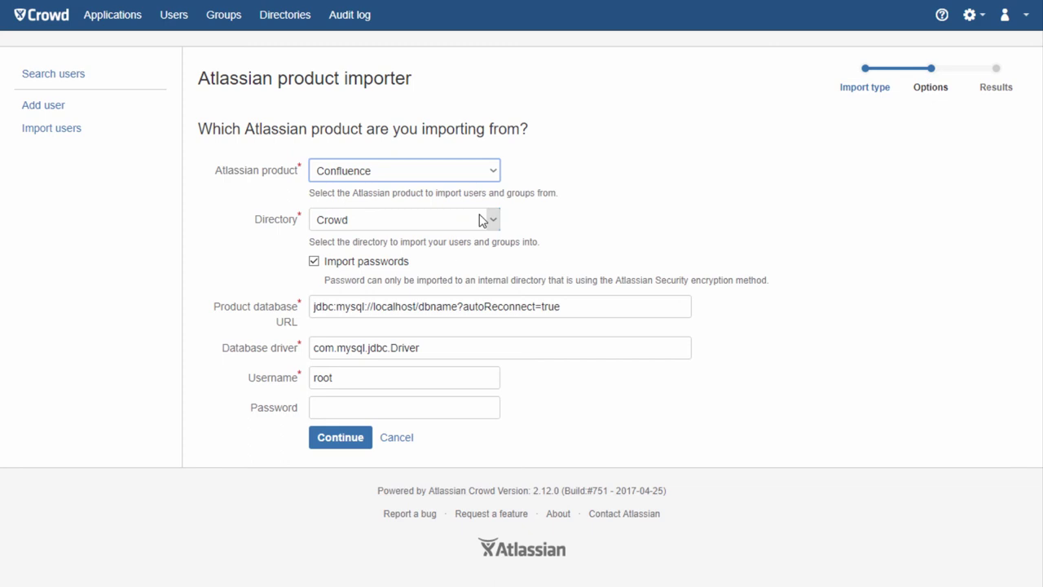
left_click(490, 220)
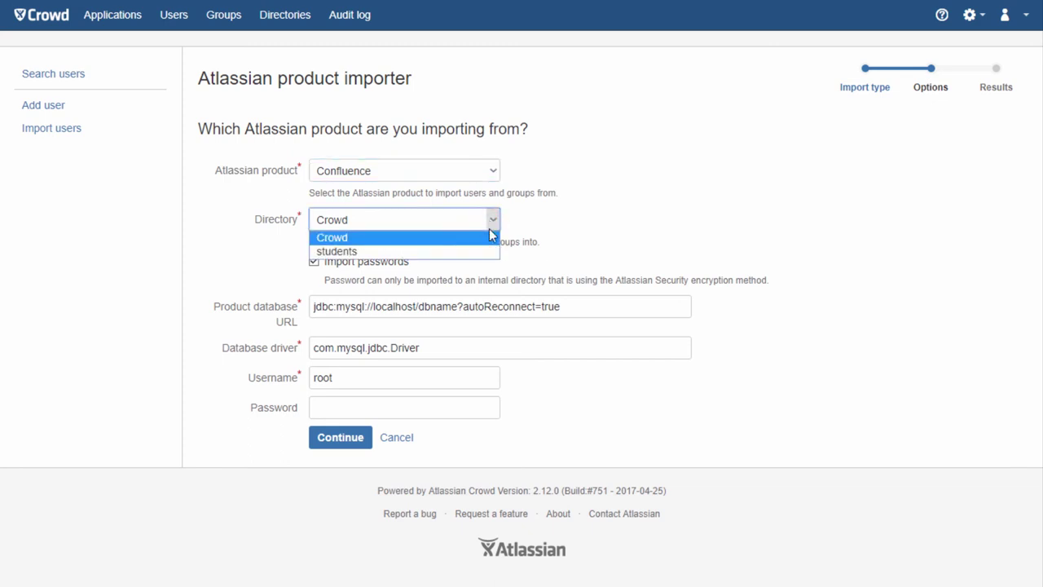
left_click(487, 251)
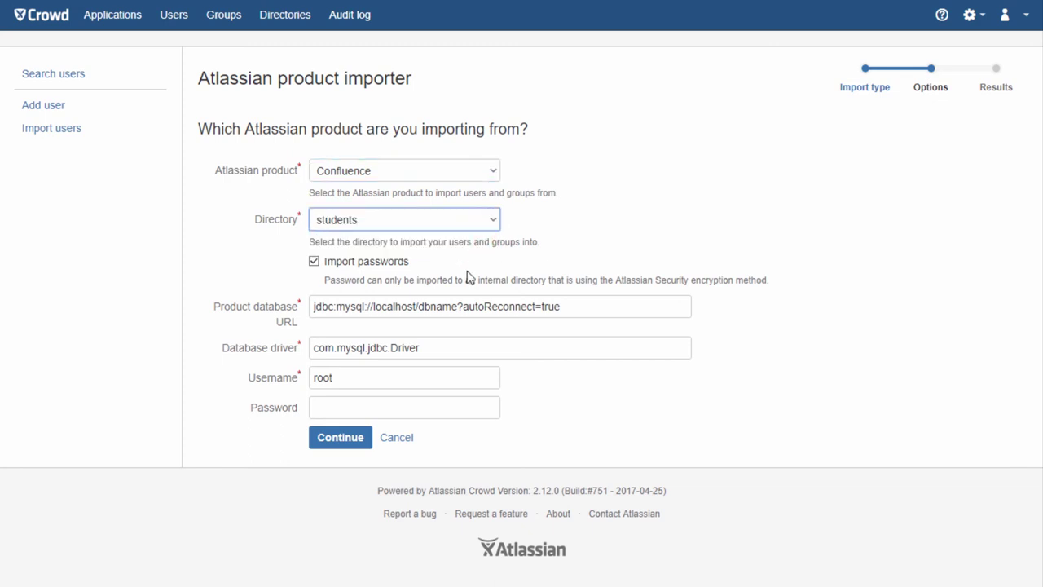
Step: Set database URL jdbc:mysql://db98/confluence?useSSL=false, enter the database password, and run the import
left_click_drag(561, 308, 301, 302)
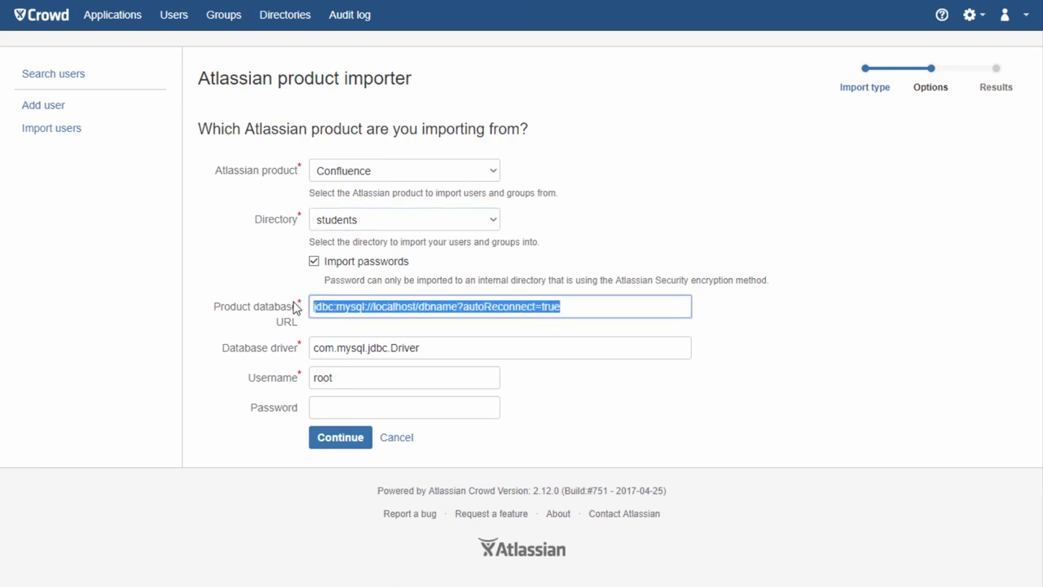
type("j")
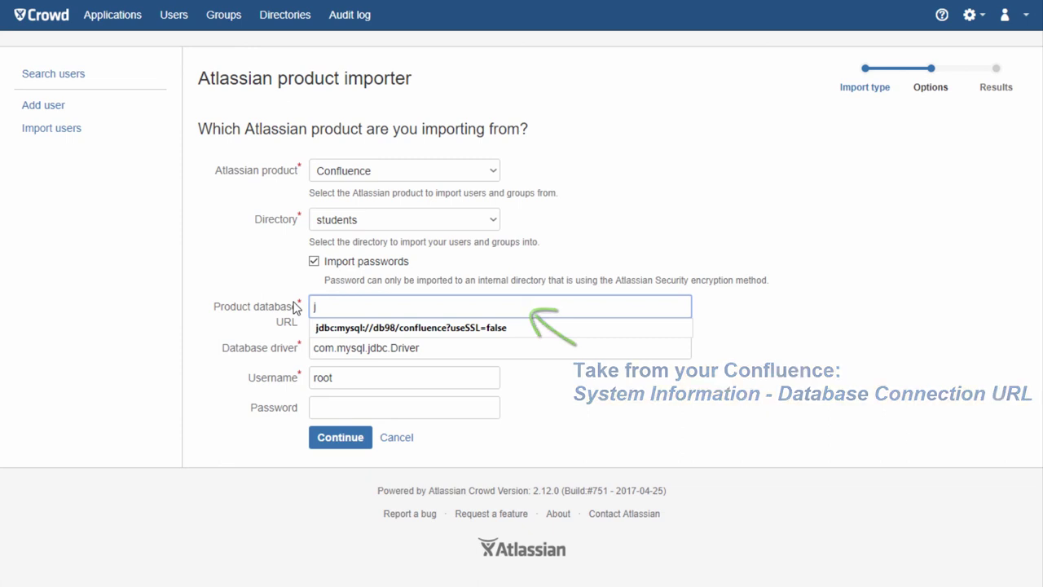
left_click(312, 328)
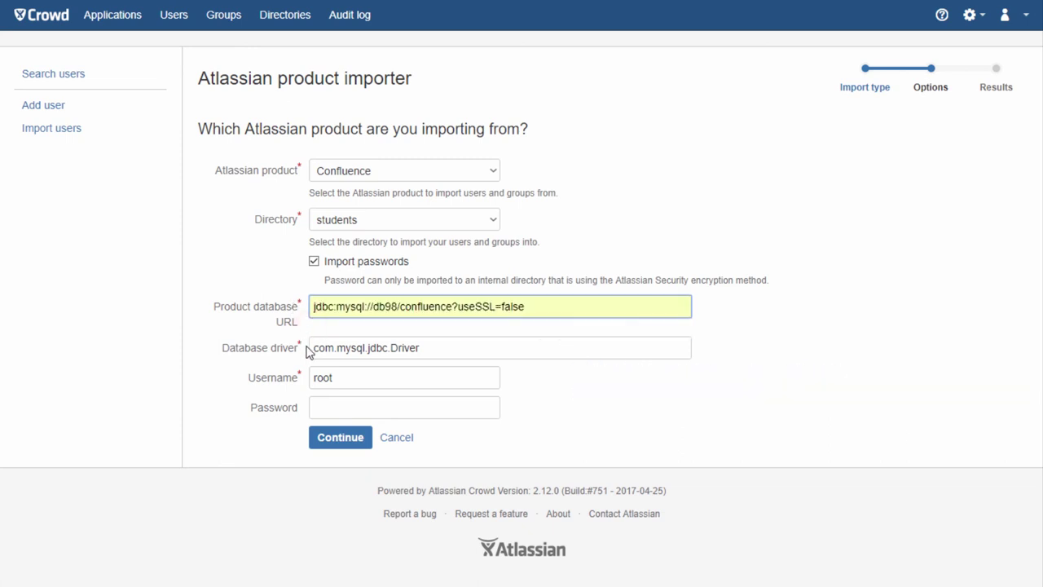
left_click(314, 404)
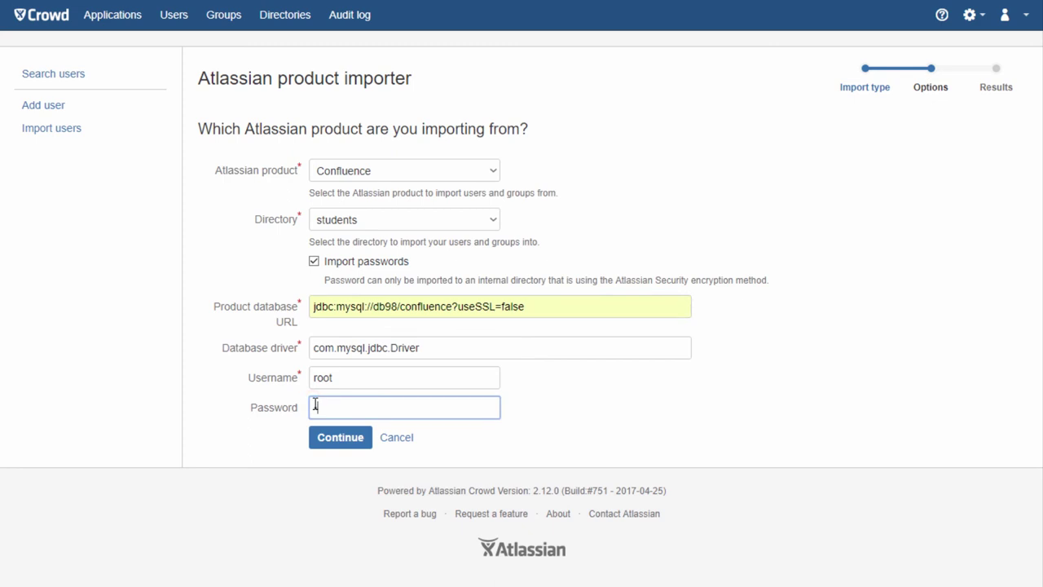
type("••")
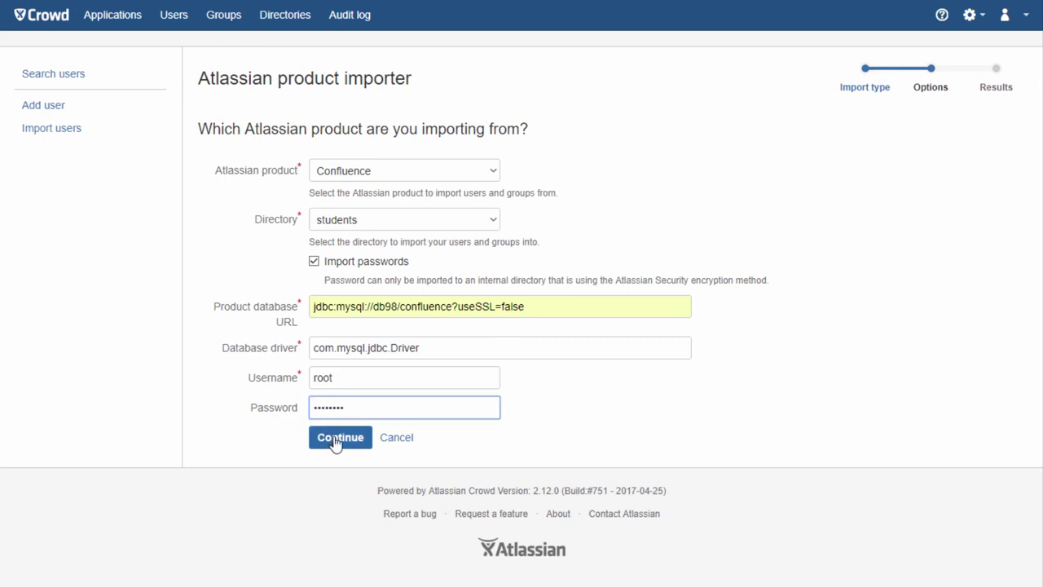
left_click(334, 440)
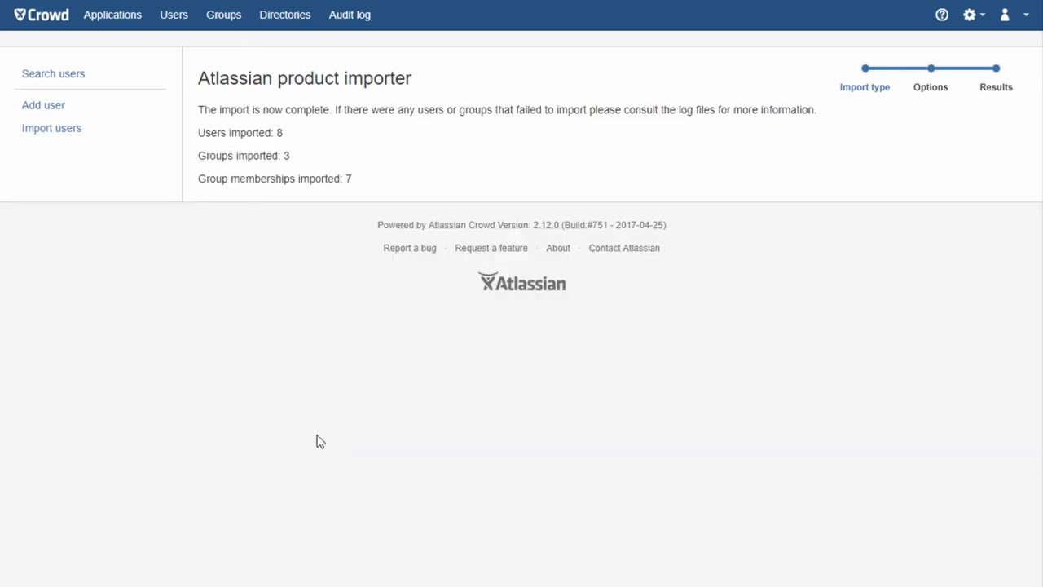
Step: Browse the students directory's nine users, including the accounts imported from Confluence
left_click(60, 73)
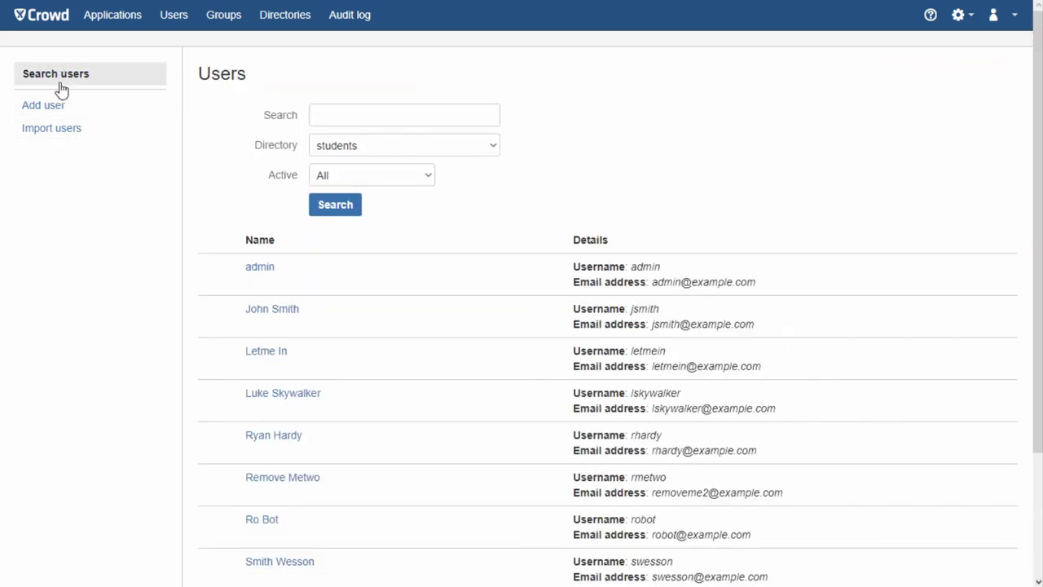
scroll(207, 385, "down", 3)
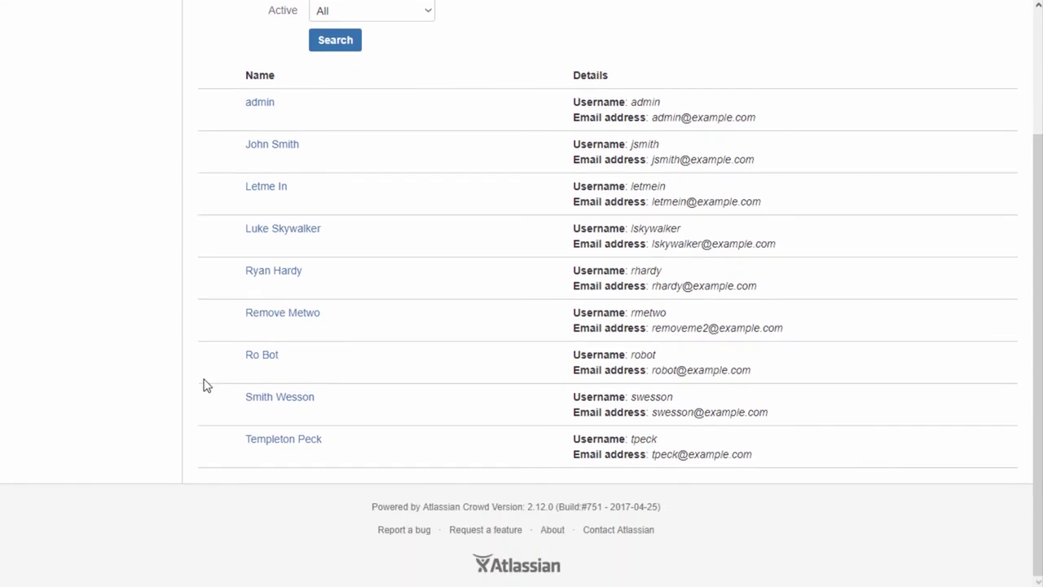
scroll(206, 385, "up", 3)
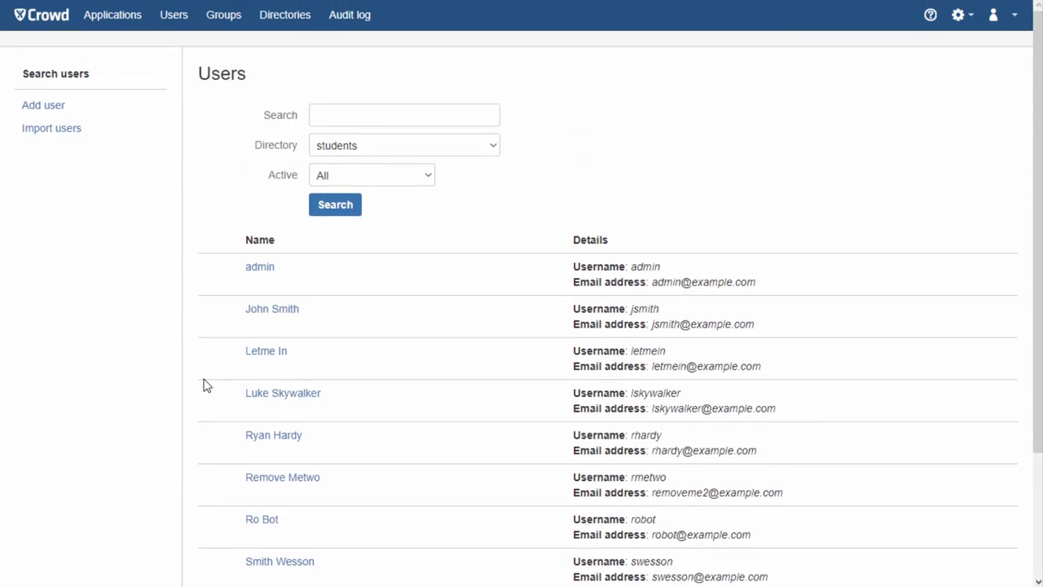